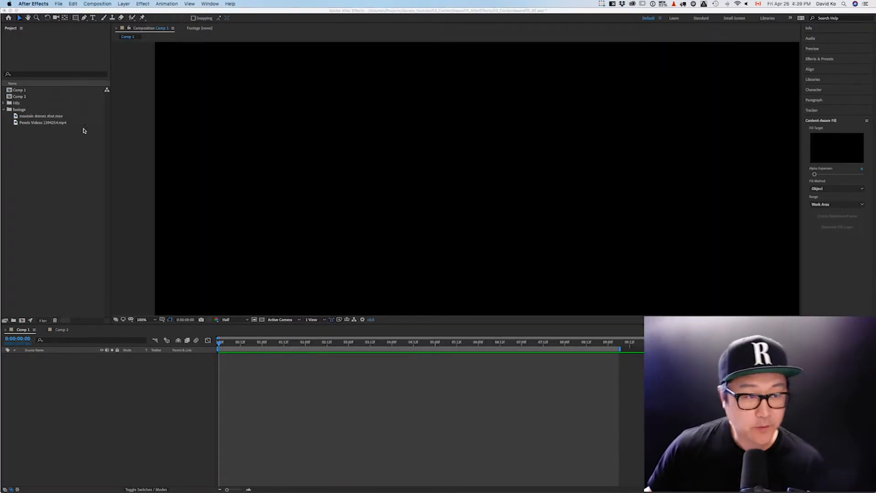
Step: Add moutain drones shot.mov to Comp 1 and scale the layer to fit the composition frame
left_click(50, 118)
left_click(50, 117)
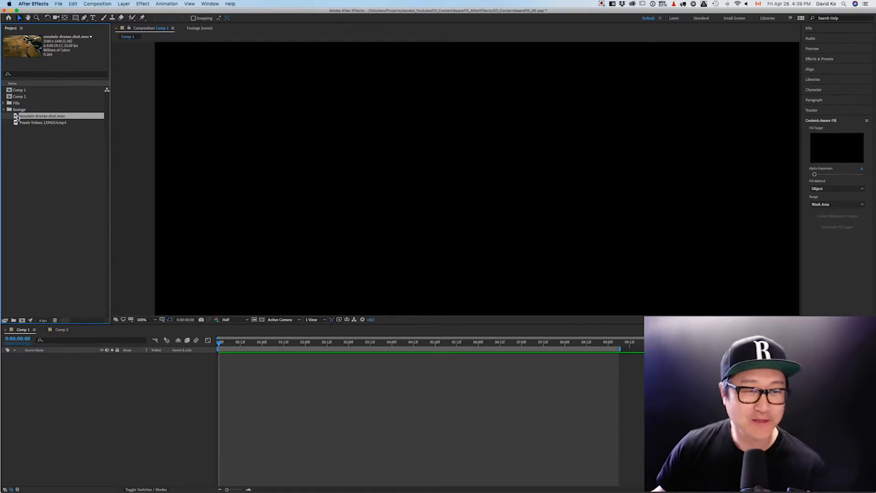
left_click_drag(16, 117, 91, 386)
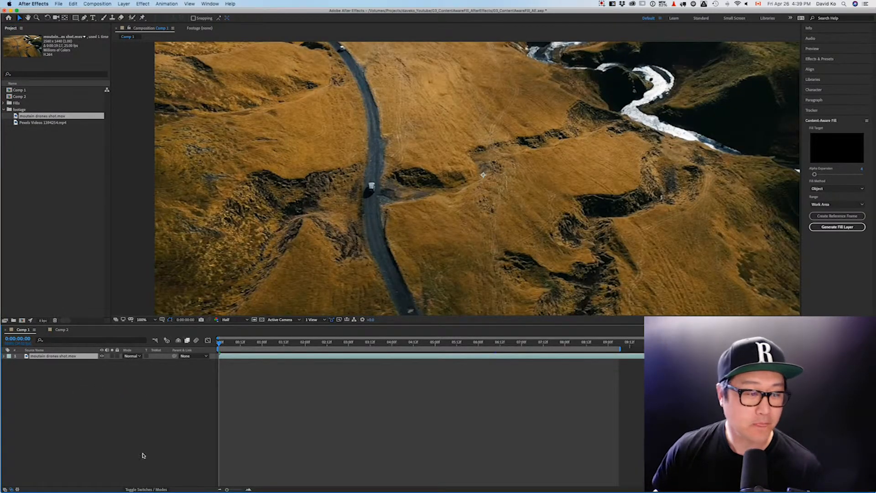
key("shift+/")
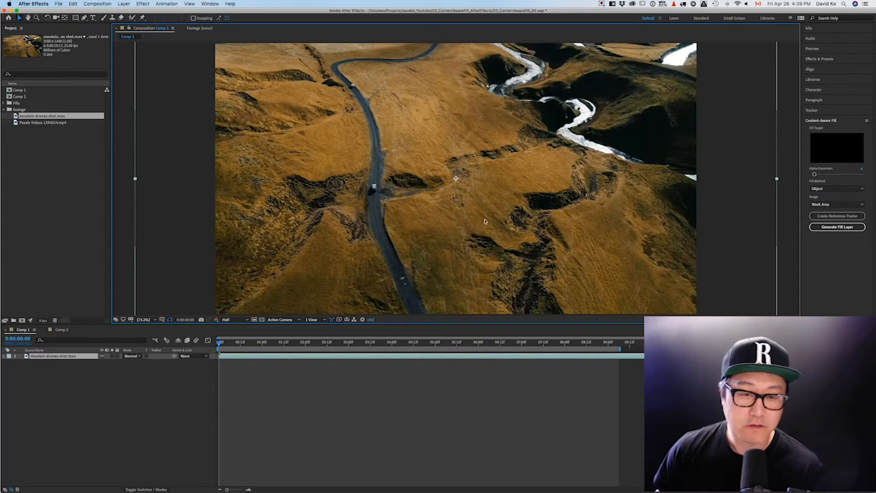
left_click(153, 397)
left_click(160, 201)
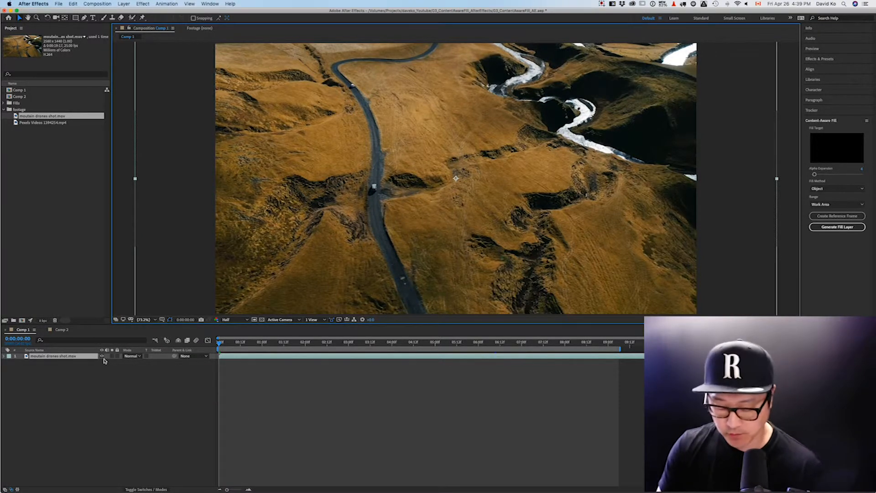
key("alt+super+f")
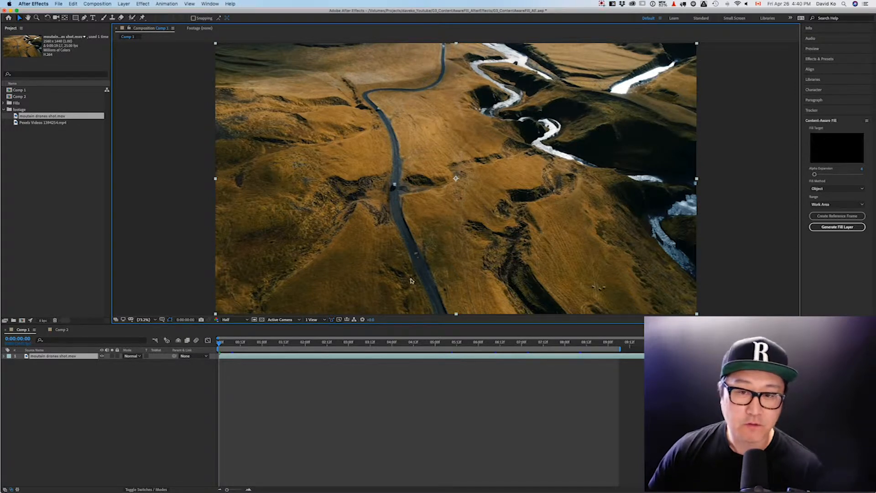
Step: Play a preview of the drone footage in Comp 1
key("KP_0")
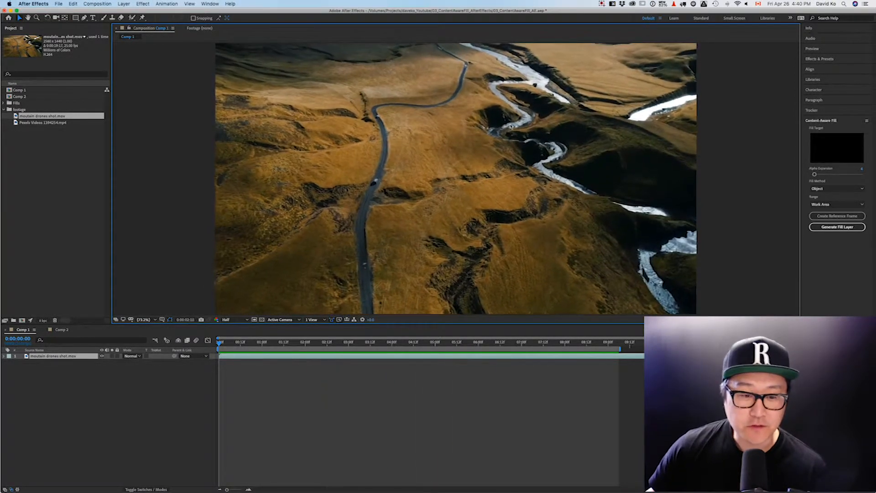
key("space")
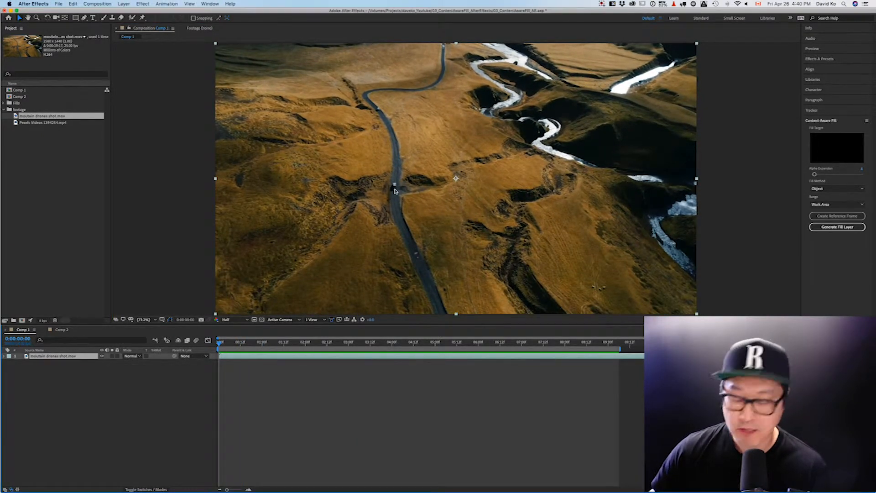
Step: Draw a closed Pen tool mask around the vehicle and its shadow on the road at the first frame
key("super+equal")
key("super+equal")
key("space")
left_click_drag(311, 210, 396, 213)
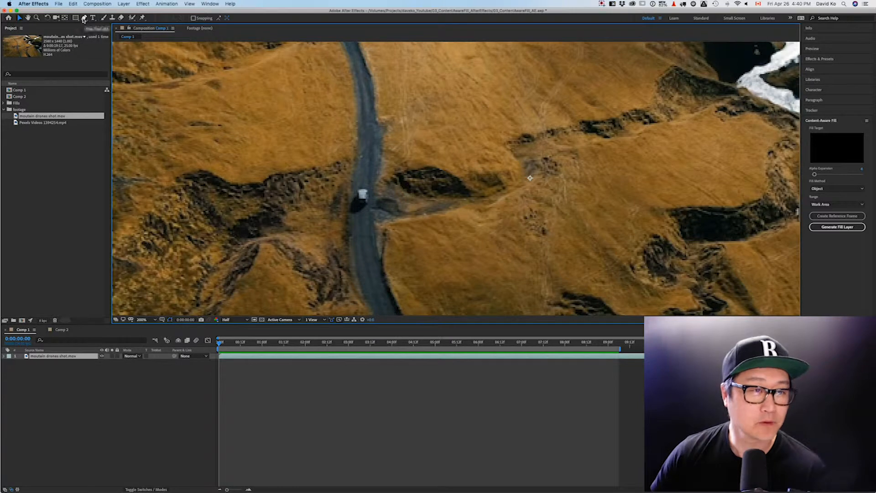
left_click(85, 18)
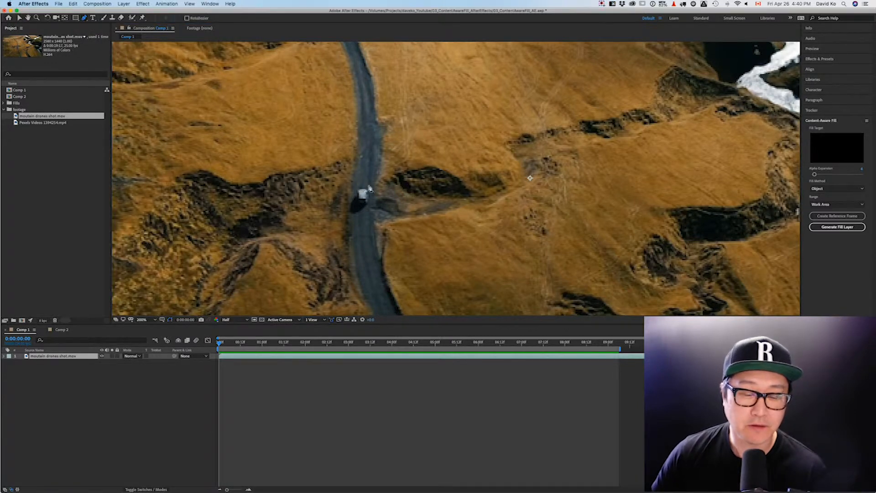
left_click(366, 185)
left_click(358, 187)
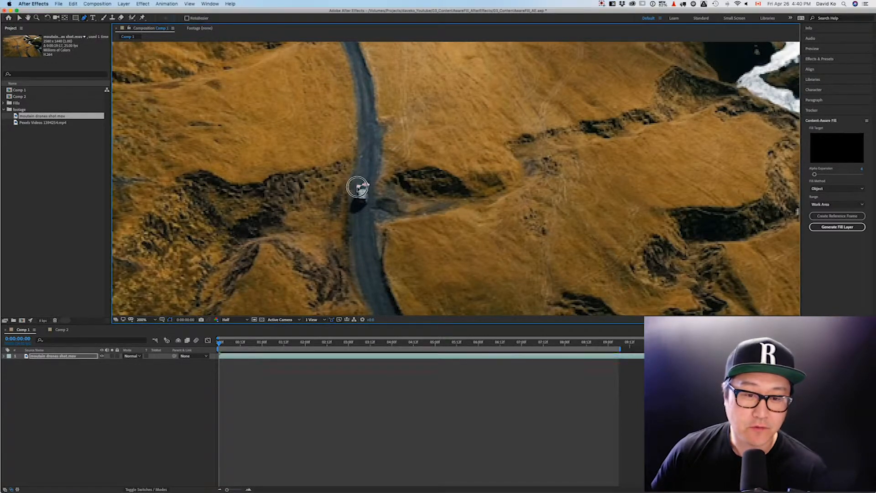
left_click(357, 193)
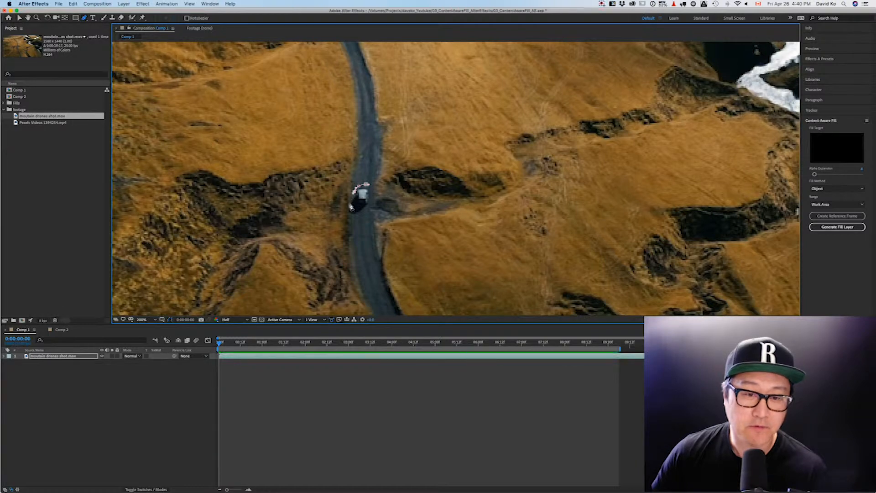
left_click(345, 207)
left_click(347, 218)
left_click(360, 216)
left_click(372, 206)
left_click(367, 184)
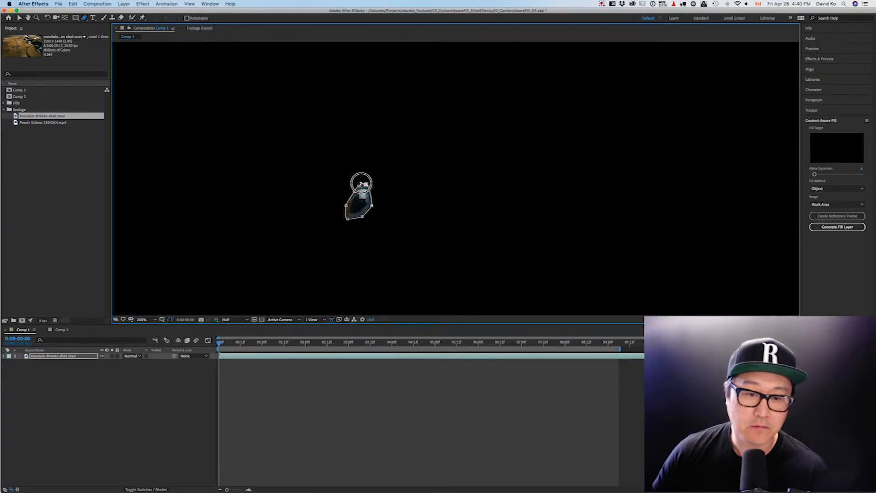
left_click(358, 185)
left_click_drag(355, 192, 368, 183)
Step: Reveal the footage layer's mask properties and set the vehicle mask's mode to None
left_click(68, 356)
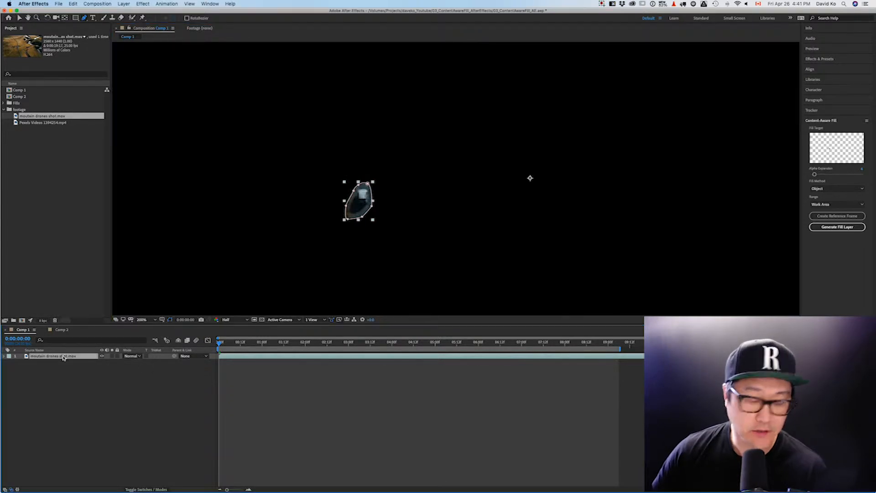
key("m")
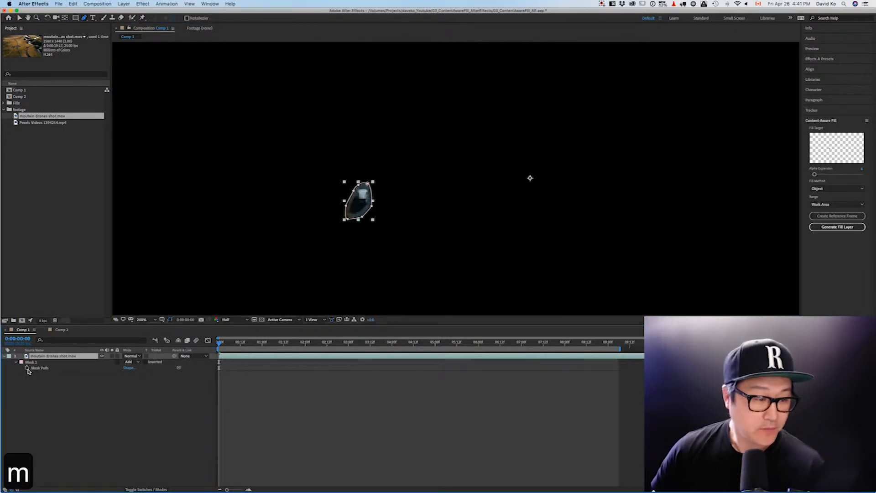
left_click(131, 362)
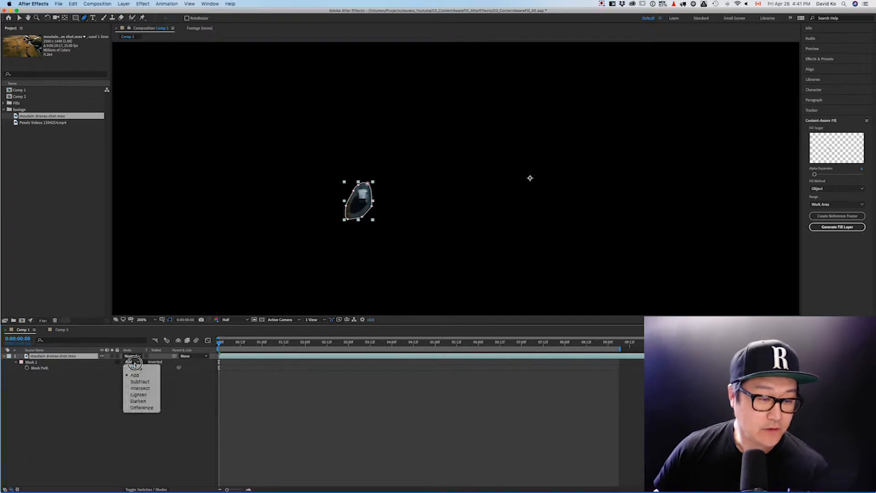
left_click(132, 359)
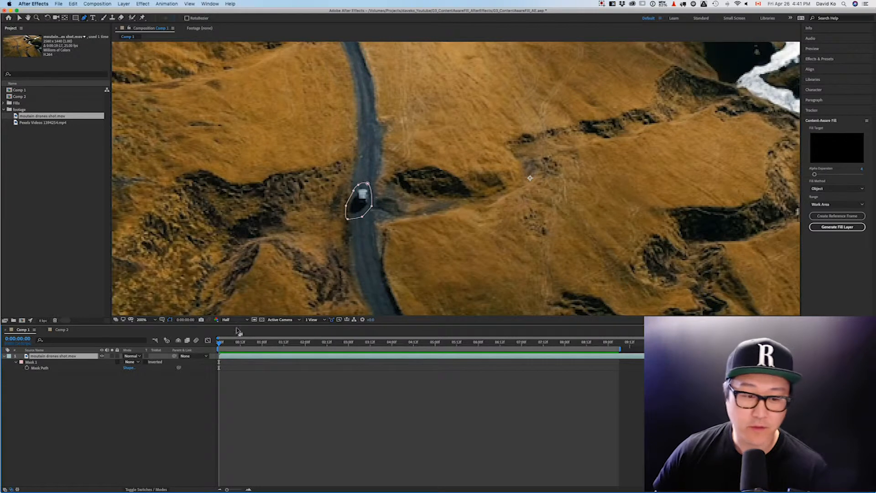
Step: Try moving the whole mask over the vehicle at 0:00:00:17 without keyframing its path
left_click_drag(221, 346, 250, 344)
double_click(360, 185, "super")
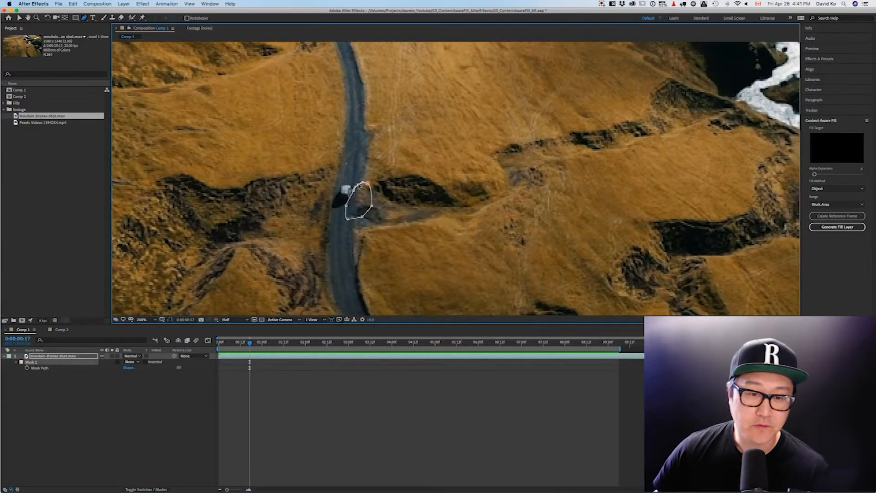
left_click_drag(369, 184, 351, 179)
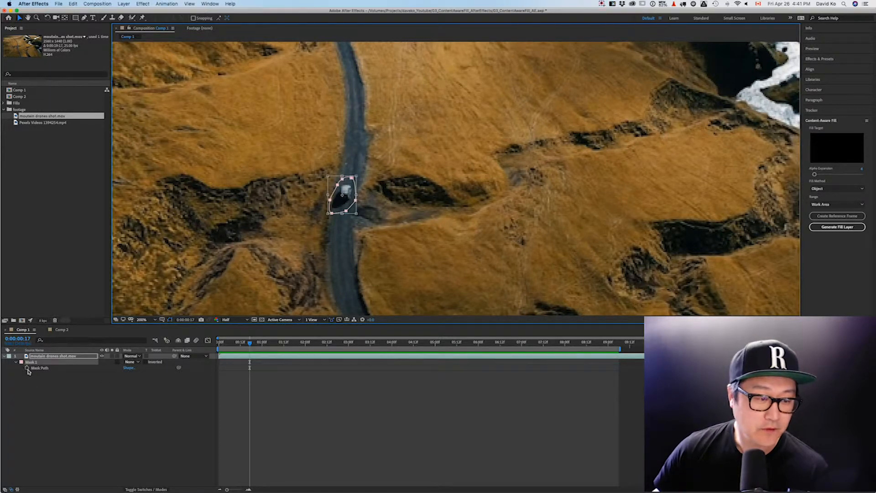
Step: Turn on Mask Path keyframing at 0:00:00:00 and move the mask over the vehicle on that frame
left_click(228, 345)
left_click_drag(228, 345, 219, 344)
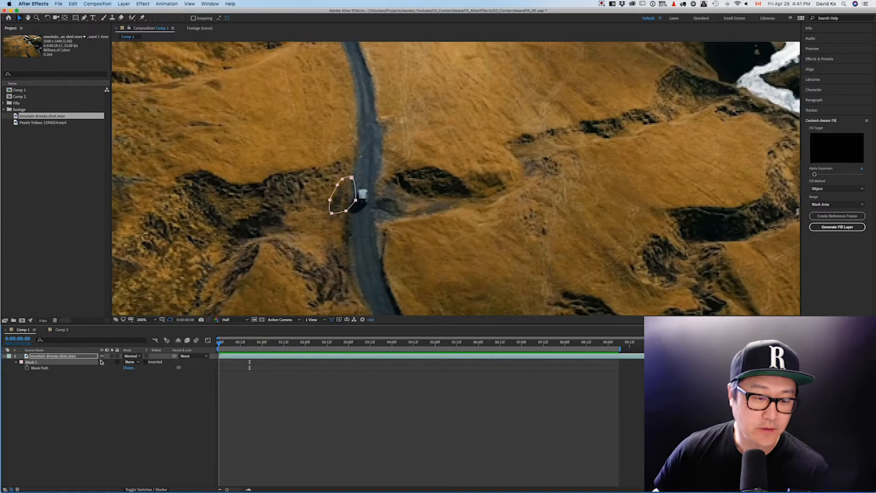
left_click(28, 368)
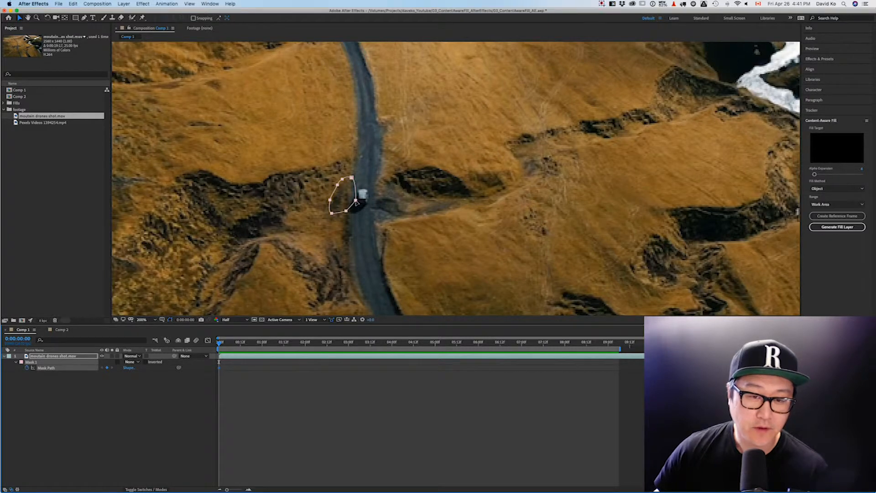
left_click_drag(362, 194, 373, 205)
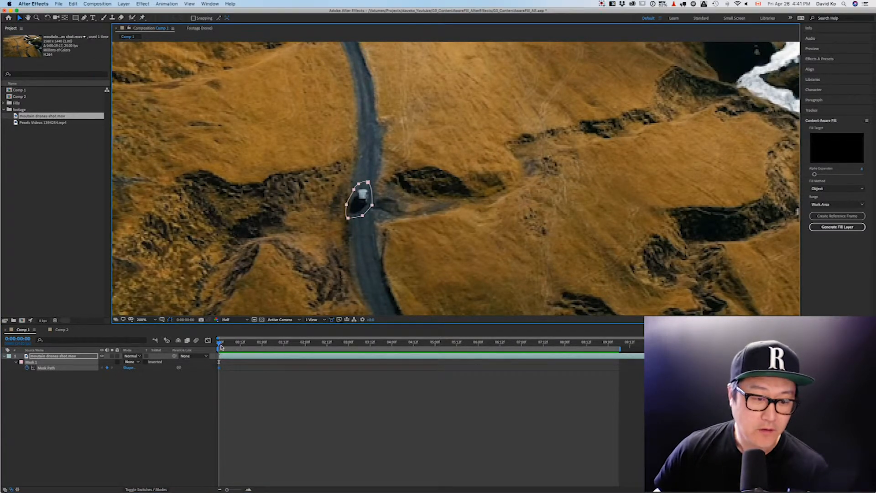
Step: Keyframe the mask path at 0:00:02:21 and 0:00:04:21, moving the mask over the vehicle and rotating it along the road at the second frame
left_click_drag(219, 343, 343, 358)
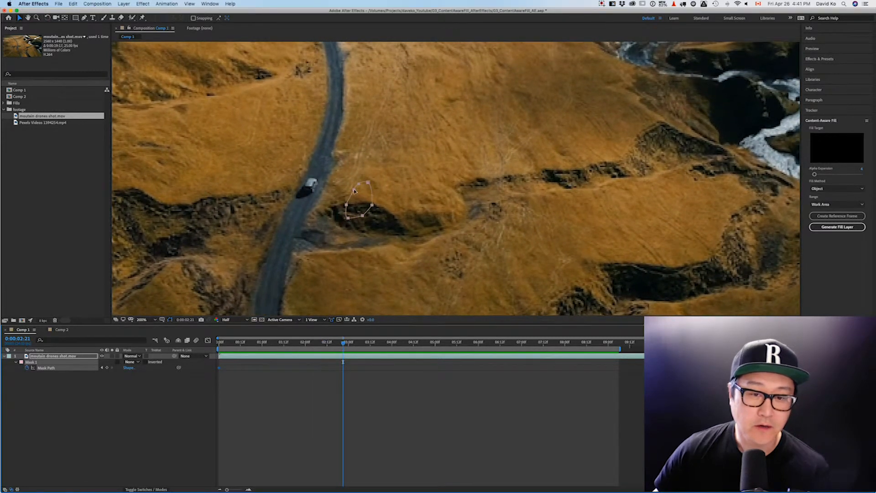
left_click_drag(351, 190, 318, 172)
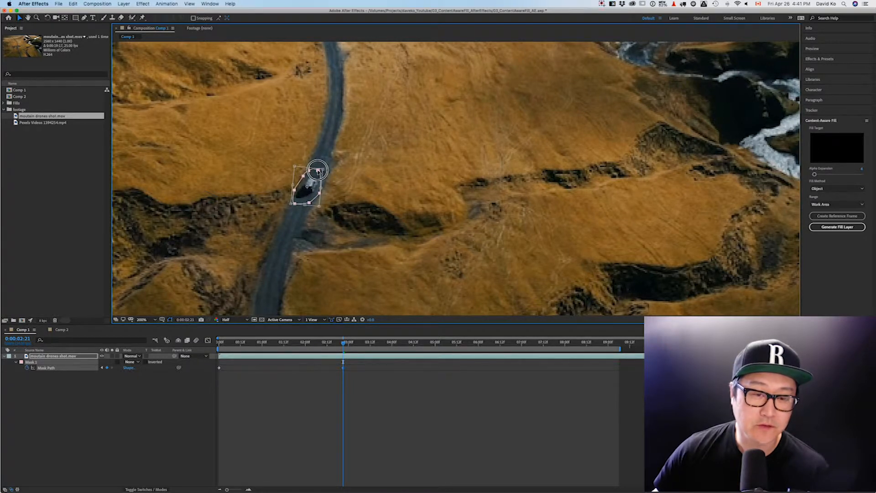
left_click(345, 344)
left_click_drag(346, 344, 431, 352)
left_click_drag(314, 170, 287, 170)
double_click(290, 169)
left_click_drag(302, 166, 299, 173)
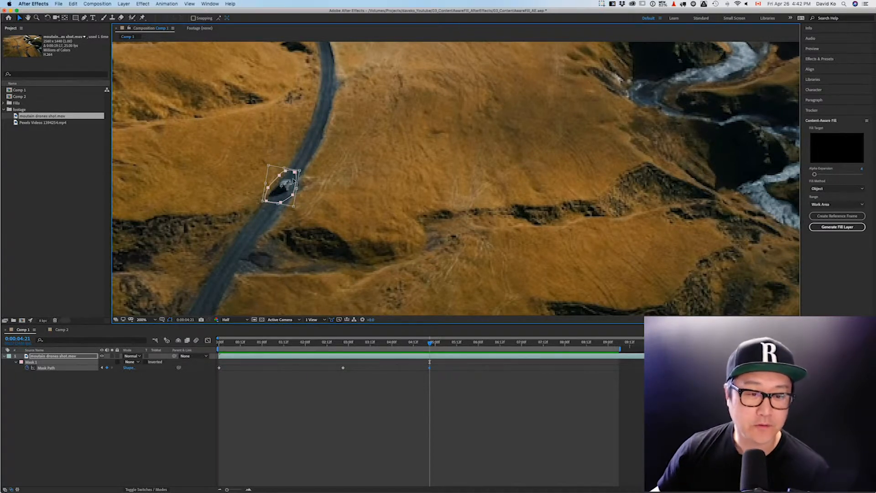
left_click_drag(281, 204, 279, 201)
Step: Reposition the mask over the vehicle at 0:00:06:06 and 0:00:07:13, rotating it to match the vehicle's direction at 0:00:06:06
left_click_drag(430, 343, 489, 344)
left_click_drag(293, 171, 290, 177)
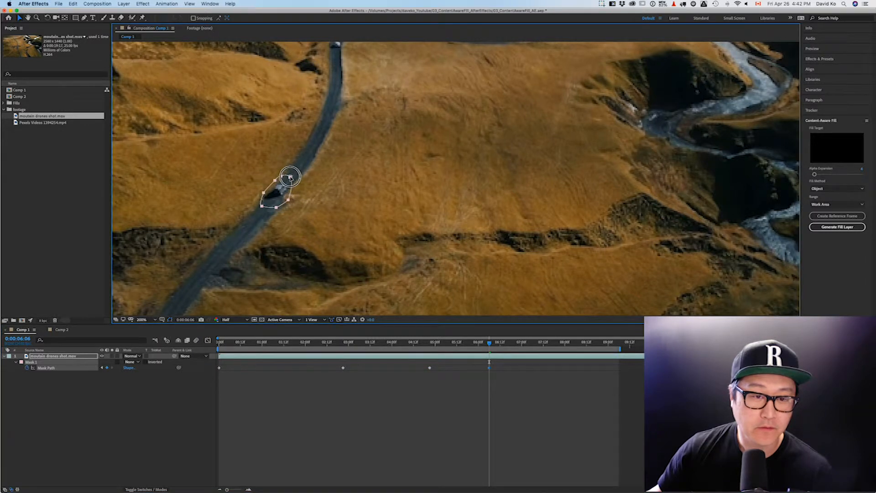
double_click(290, 176)
left_click_drag(296, 171, 293, 177)
left_click_drag(489, 342, 545, 344)
left_click_drag(286, 199, 283, 208)
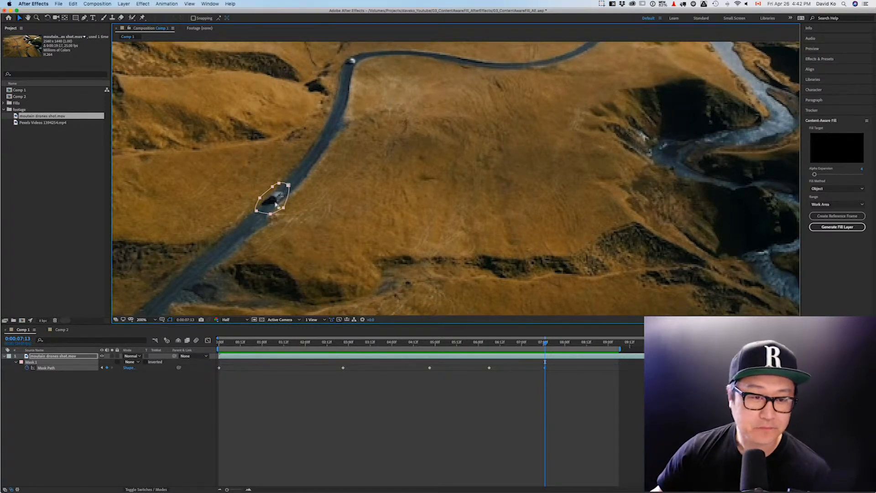
left_click_drag(270, 214, 270, 213)
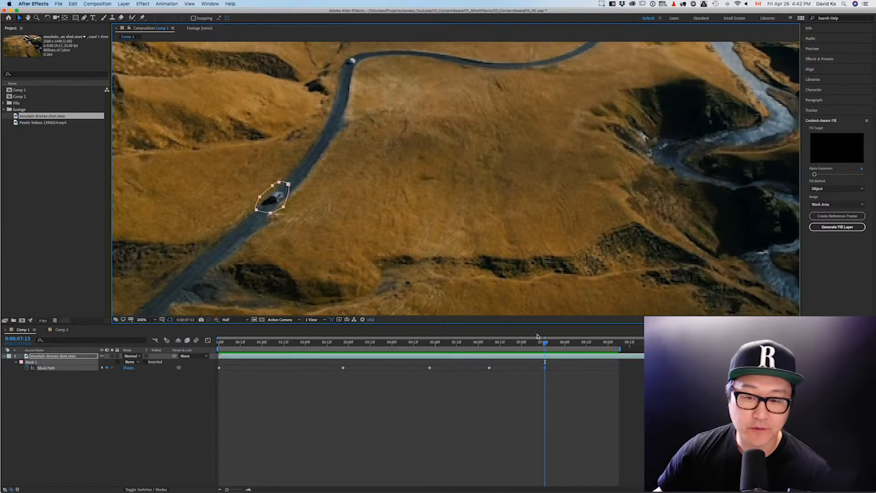
Step: Add mask path keyframes at 0:00:08:14, 0:00:08:02 and 0:00:09:05 by positioning the mask over the vehicle on each frame
left_click_drag(544, 345, 590, 345)
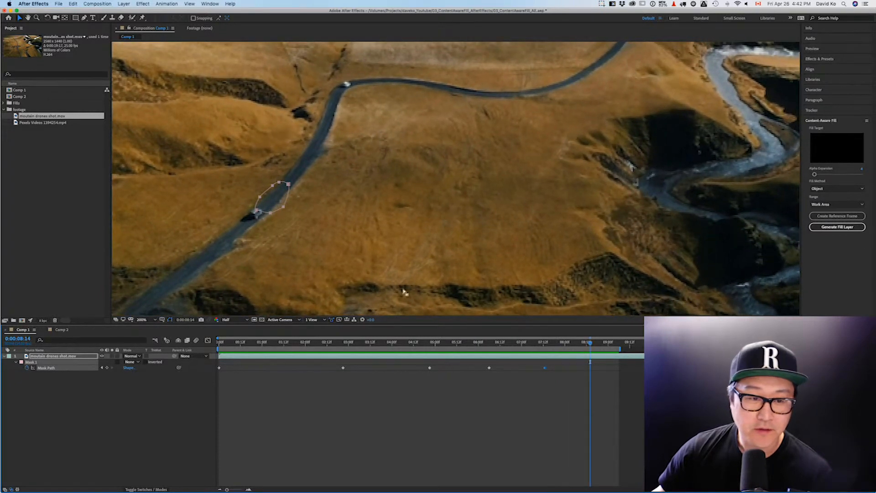
left_click_drag(270, 214, 249, 229)
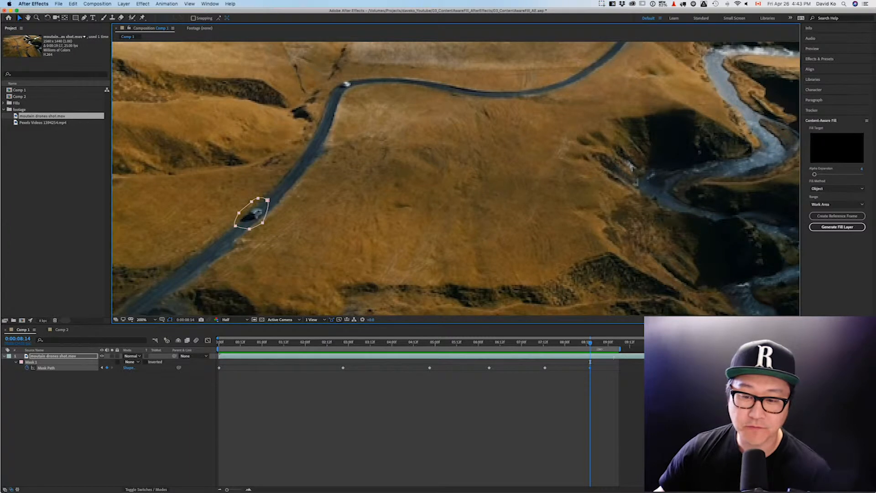
left_click_drag(589, 345, 568, 344)
left_click_drag(279, 193, 279, 195)
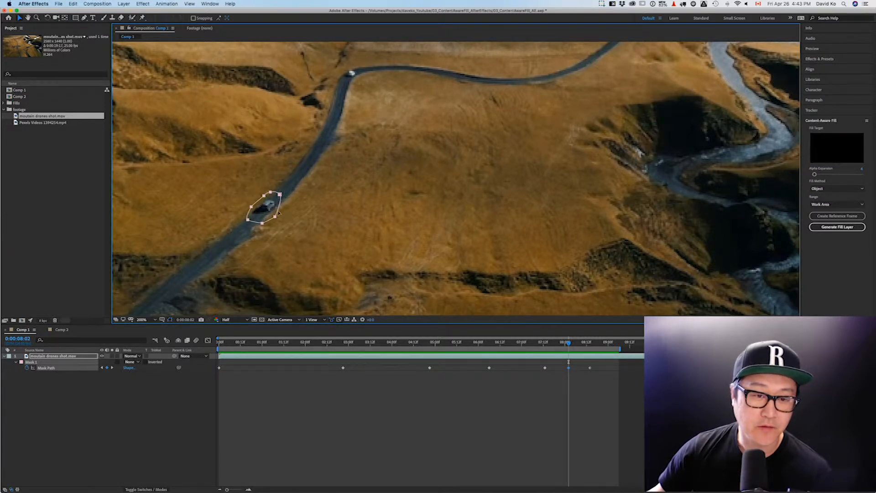
left_click_drag(569, 346, 619, 346)
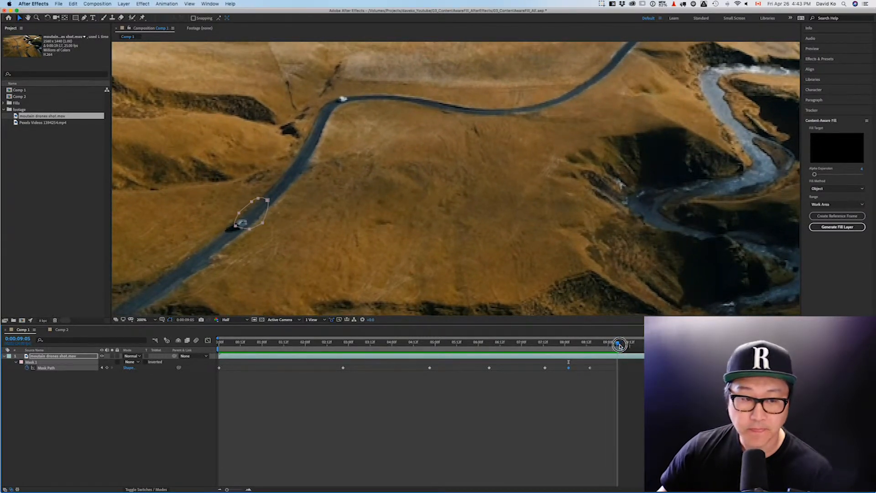
left_click_drag(252, 231, 234, 240)
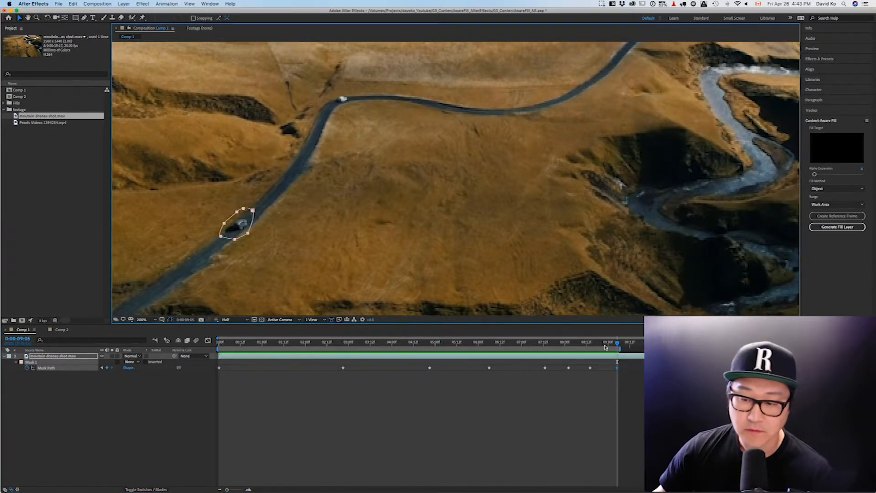
Step: Correct the mask's position over the vehicle at 0:00:06:21 and check its alignment at 0:00:05:13
left_click_drag(619, 344, 516, 343)
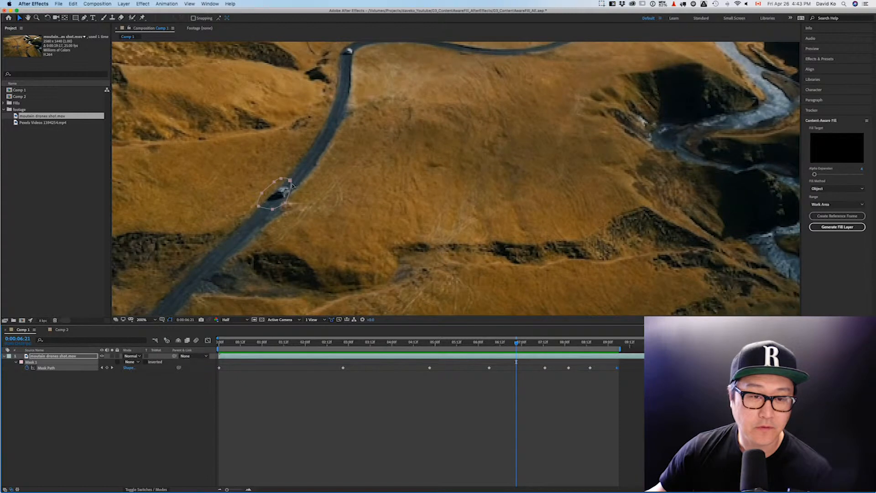
left_click_drag(289, 183, 293, 180)
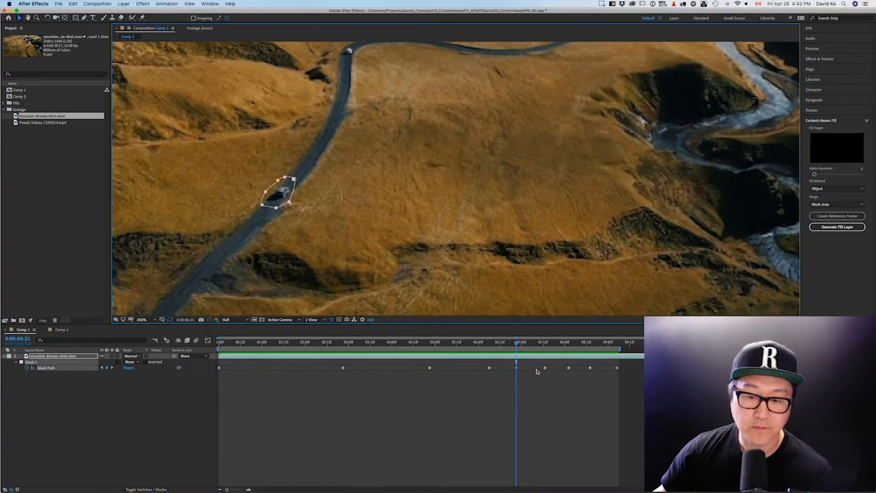
left_click_drag(516, 344, 457, 343)
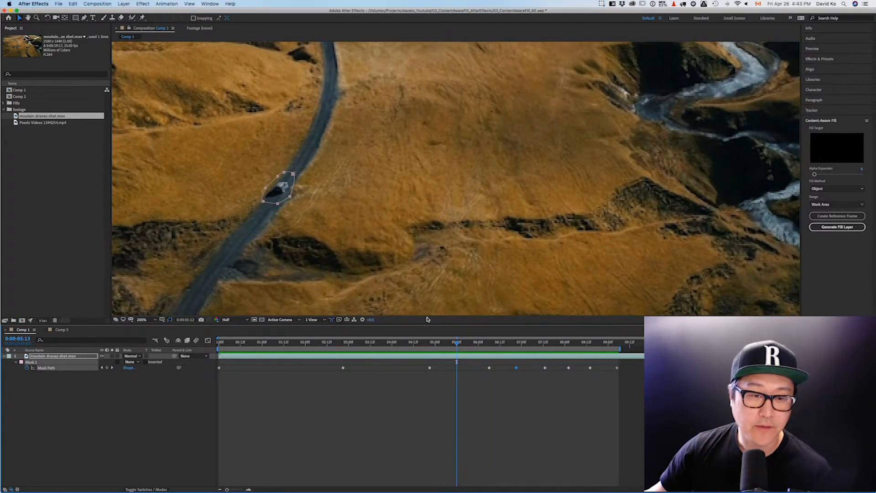
Step: Reposition the mask over the vehicle to add mask path keyframes at 0:00:05:12, 0:00:04:11 and 0:00:03:13
left_click_drag(293, 175, 291, 175)
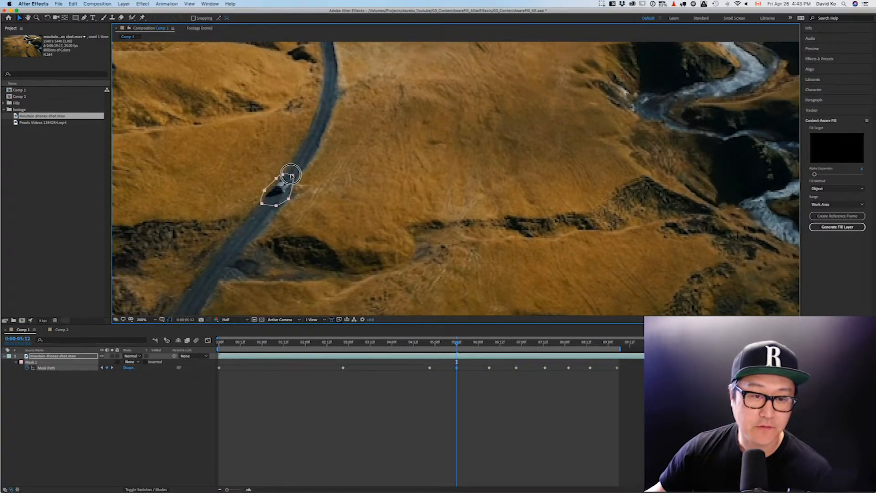
left_click_drag(457, 345, 412, 344)
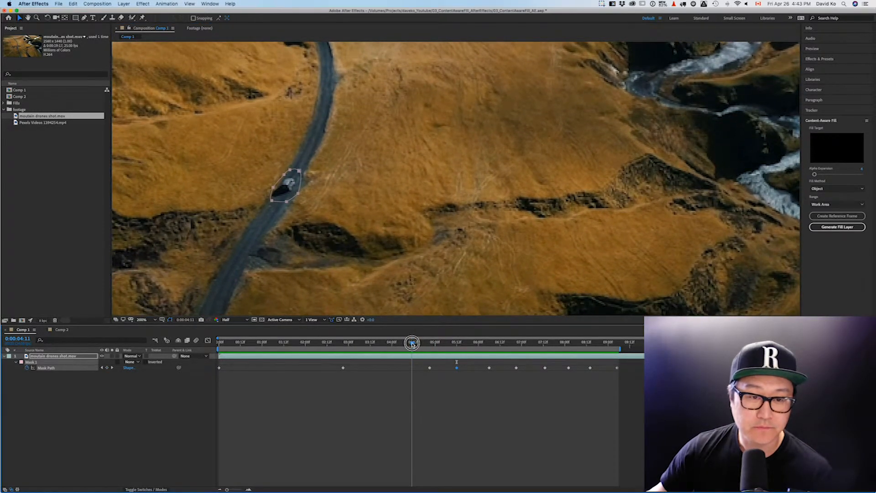
left_click_drag(287, 204, 284, 202)
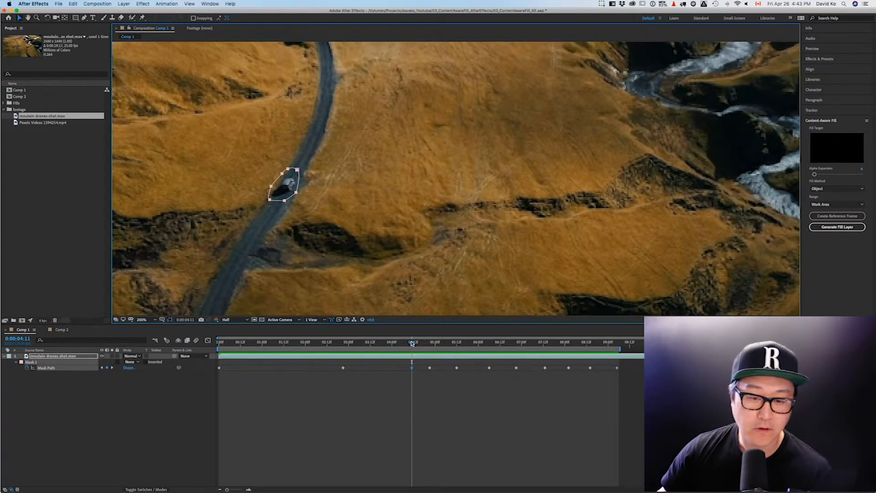
left_click_drag(412, 343, 368, 343)
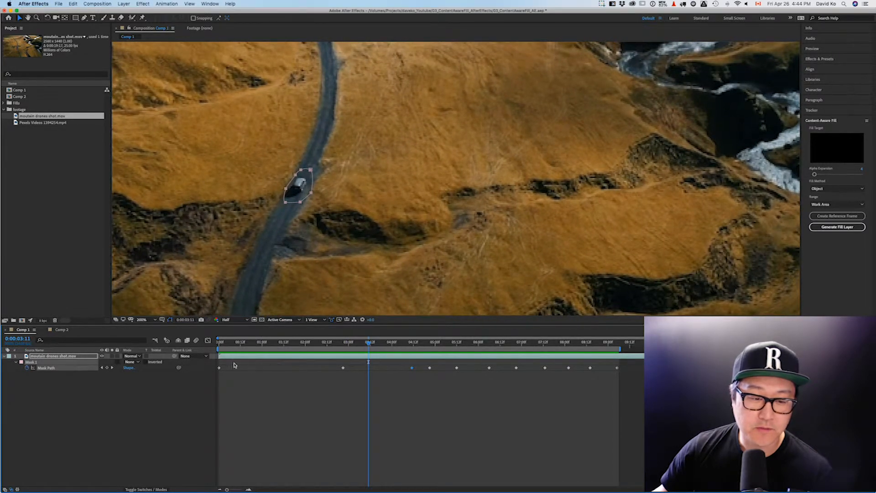
left_click_drag(369, 345, 372, 343)
left_click_drag(284, 203, 282, 201)
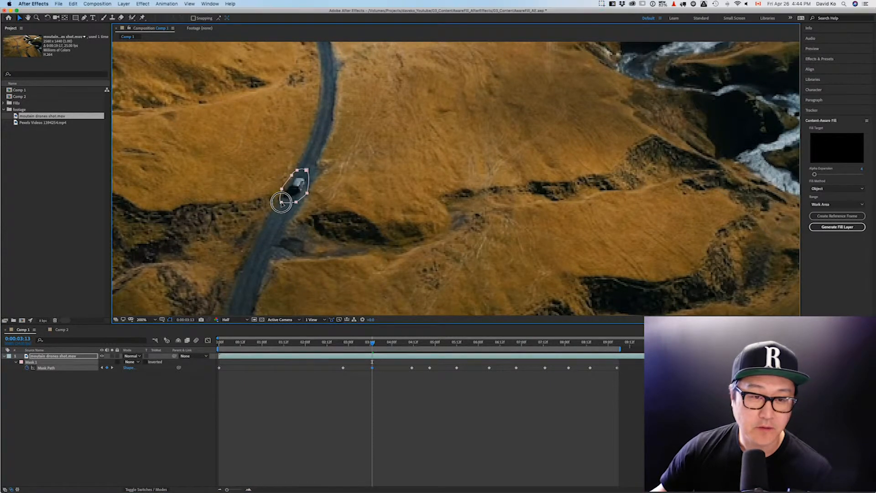
Step: Correct the mask's position over the vehicle at 0:00:02:21 and add another mask path keyframe at 0:00:01:13
left_click_drag(372, 343, 343, 343)
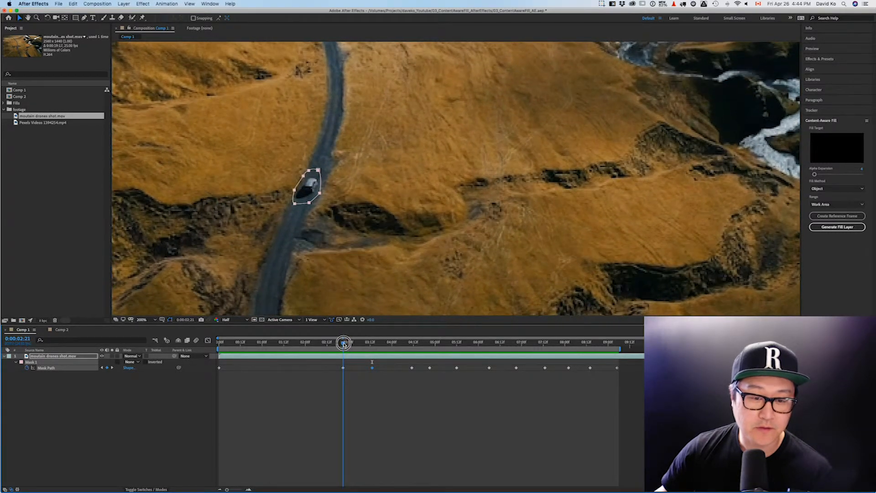
left_click(295, 204)
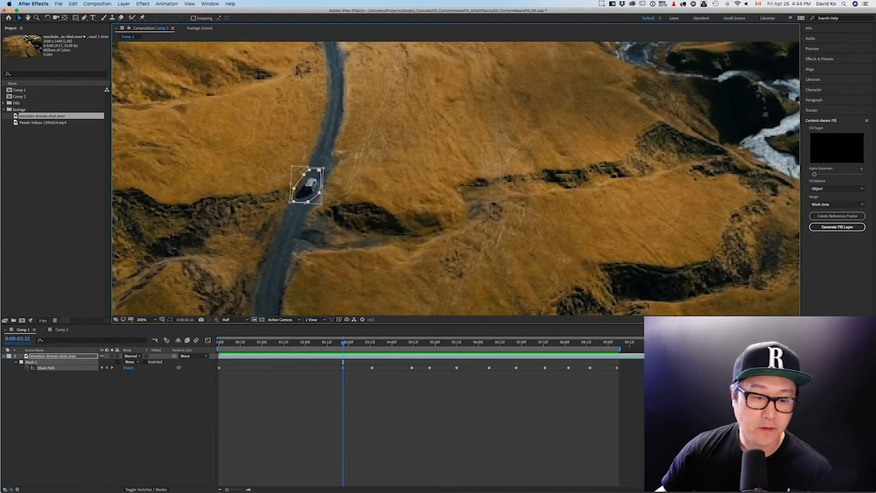
left_click_drag(341, 342, 286, 342)
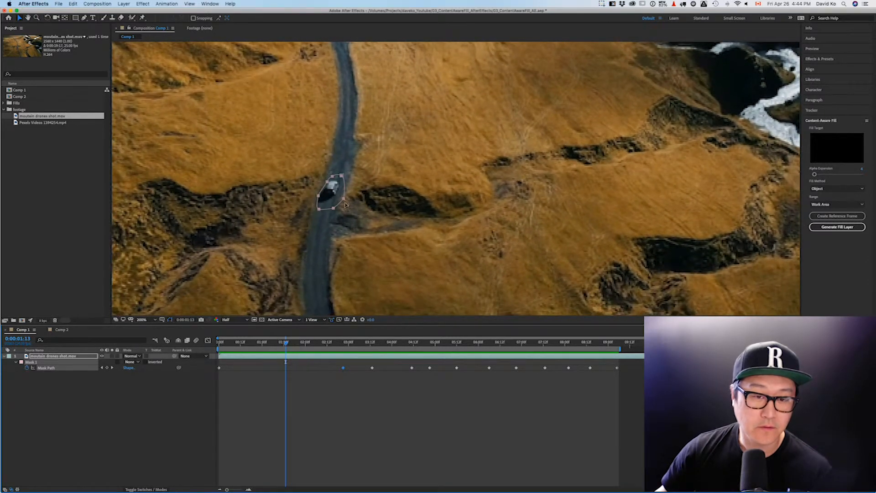
left_click_drag(344, 200, 341, 197)
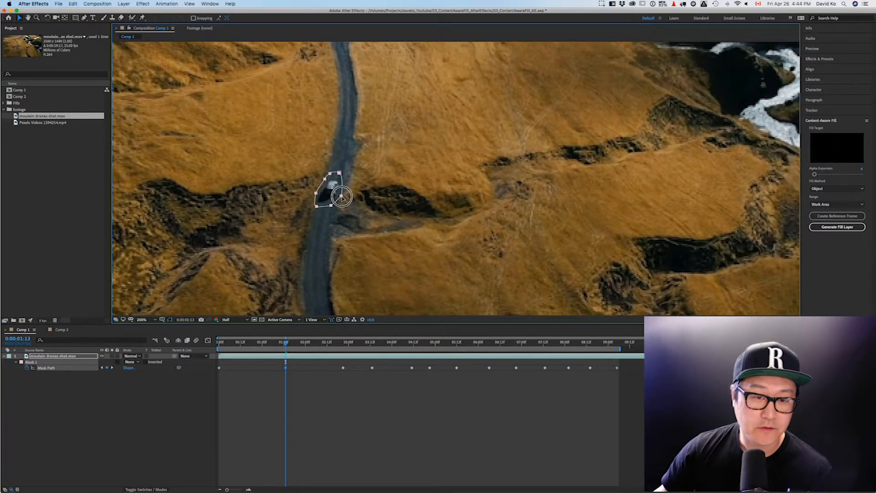
Step: Fit the mask over the vehicle at 0:00:00:18 and about midway between that frame and the first one
left_click_drag(287, 344, 252, 342)
left_click_drag(345, 213, 343, 211)
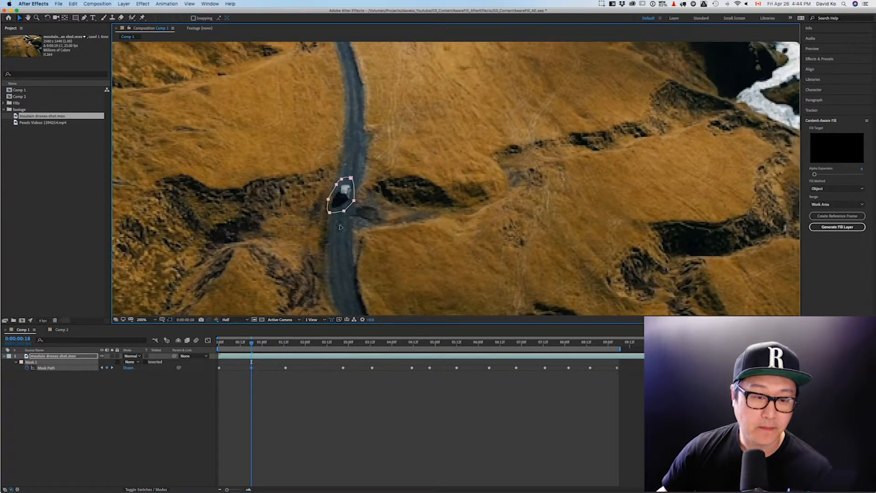
left_click_drag(253, 342, 235, 341)
left_click_drag(354, 213, 349, 211)
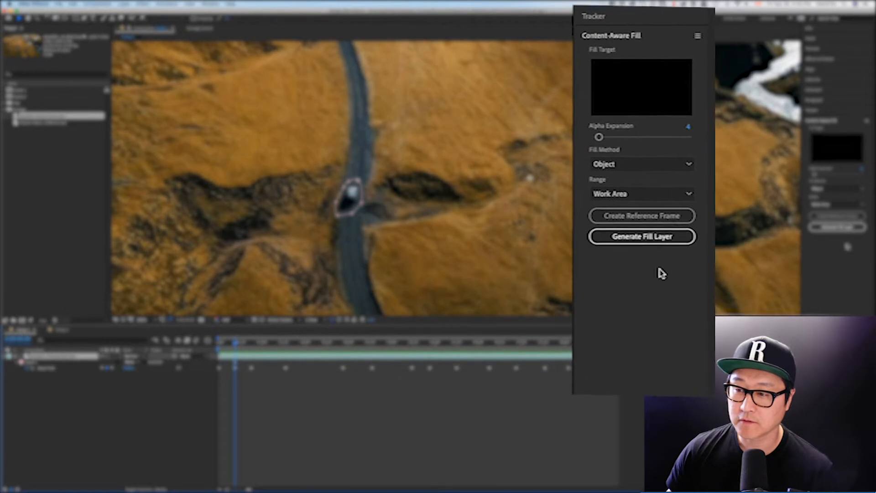
Step: Review the Content-Aware Fill method and range options, keeping Object as the fill method and Work Area as the range
left_click(639, 163)
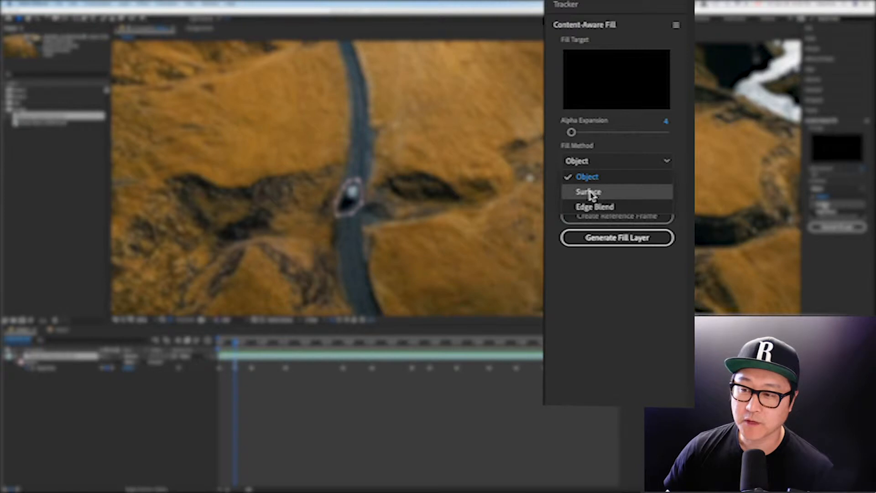
left_click(607, 161)
left_click(605, 163)
left_click(607, 162)
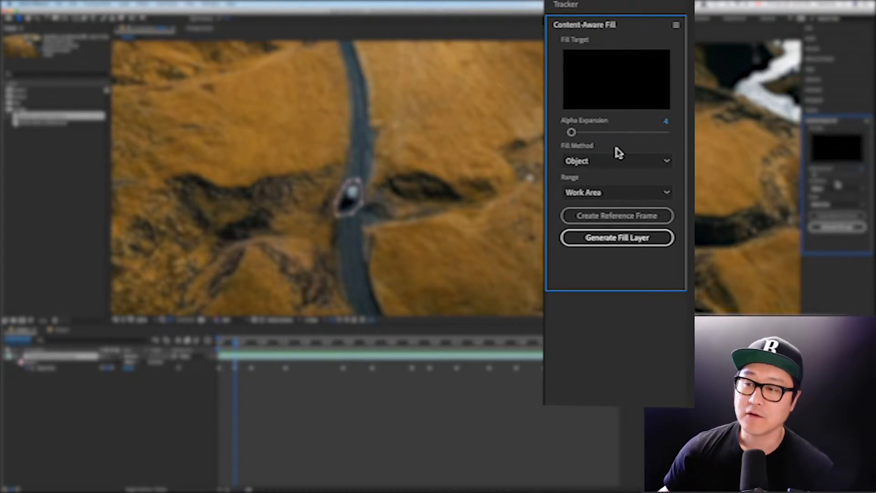
left_click(611, 161)
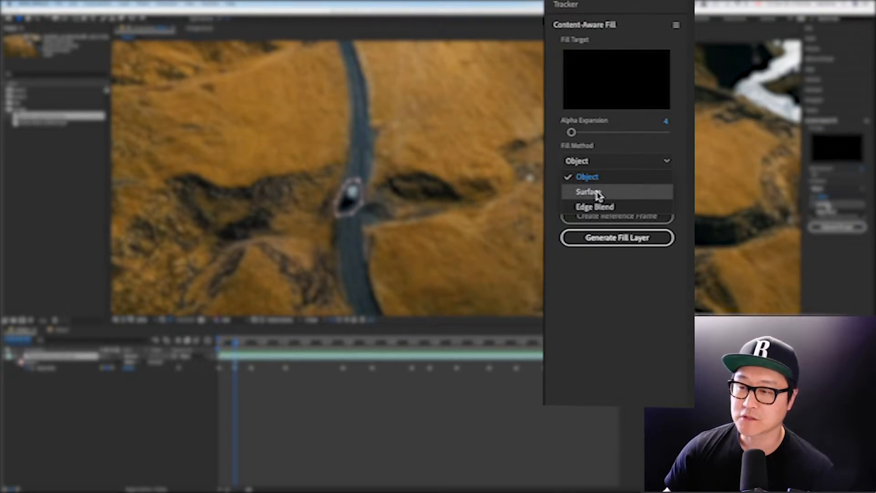
left_click(606, 161)
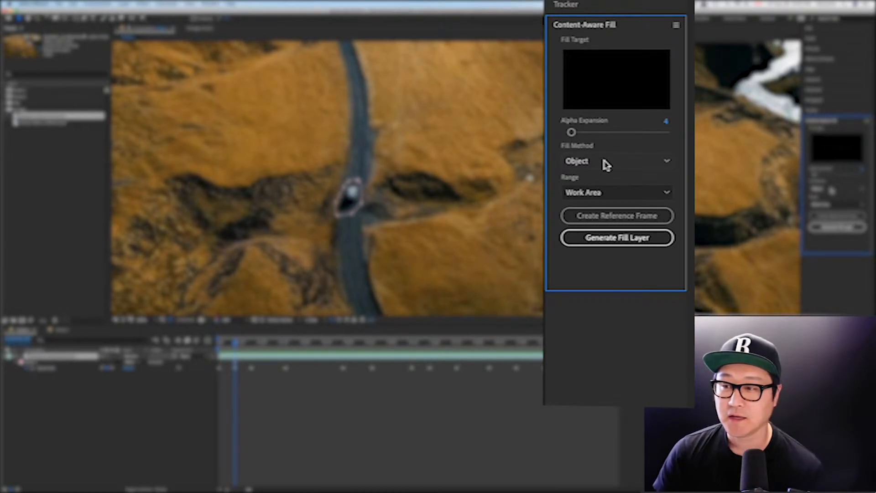
left_click(606, 163)
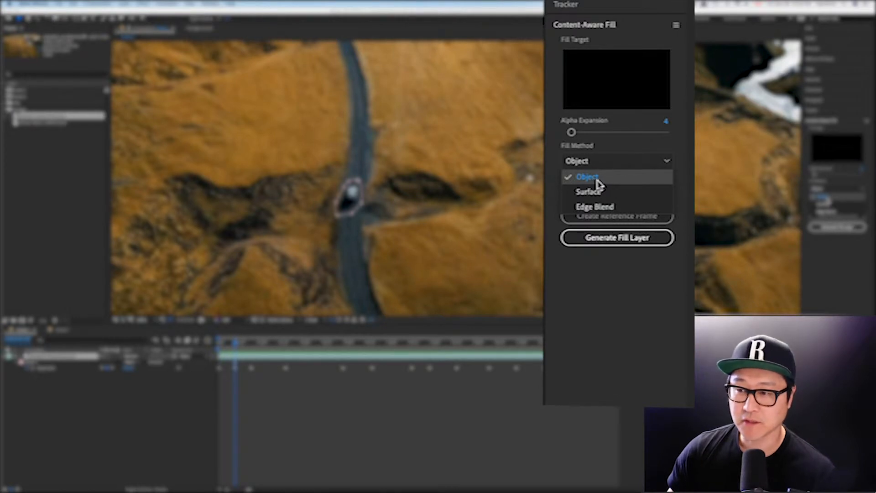
left_click(599, 176)
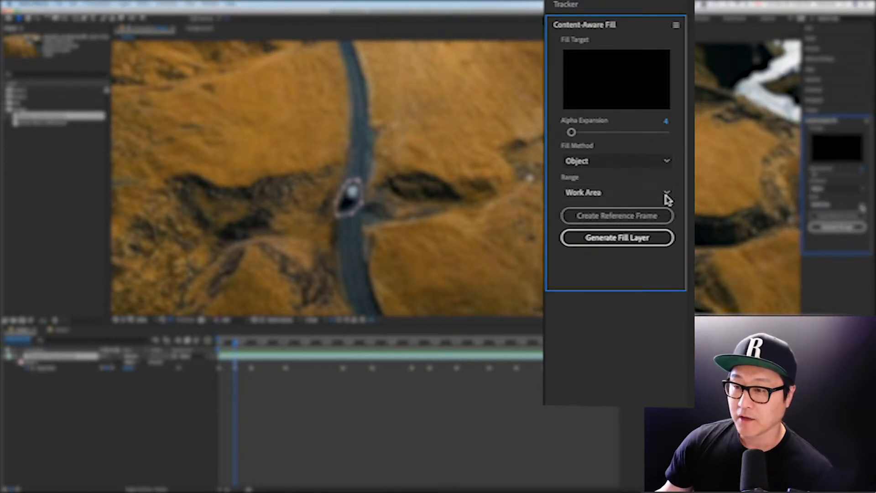
left_click(632, 194)
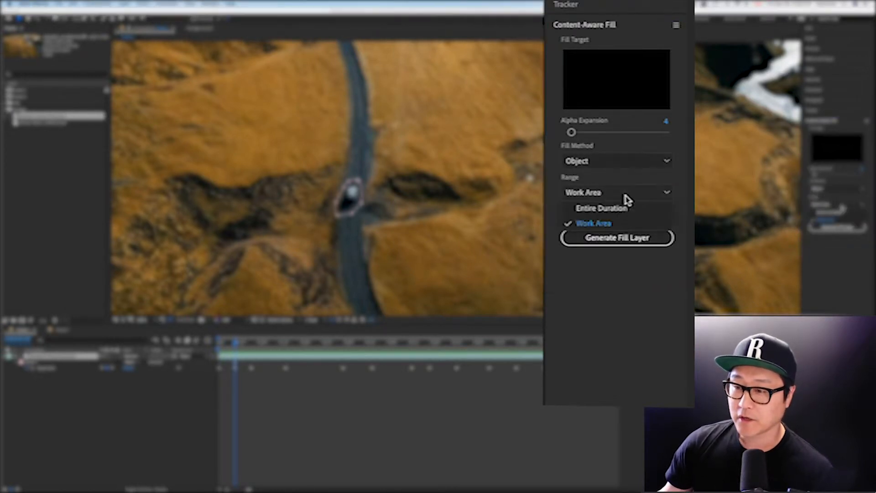
left_click(608, 226)
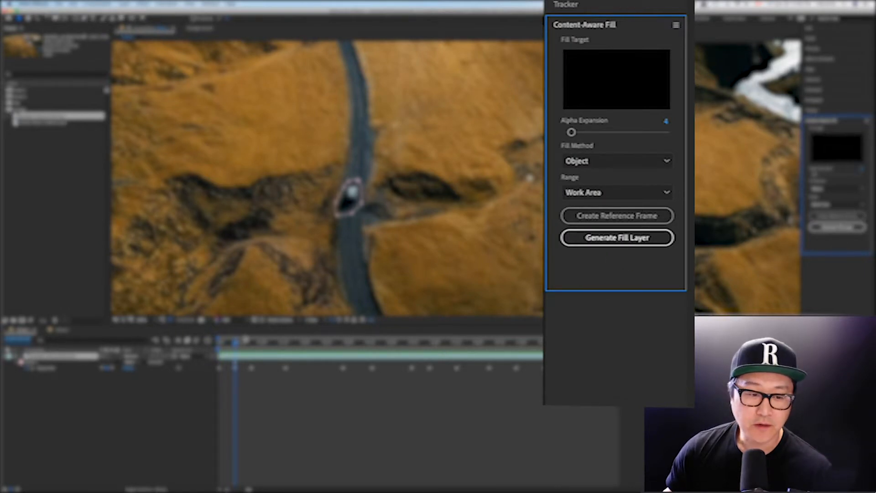
Step: Return to the first frame, set the vehicle mask's mode to Subtract and generate the fill layer
left_click_drag(234, 342, 205, 344)
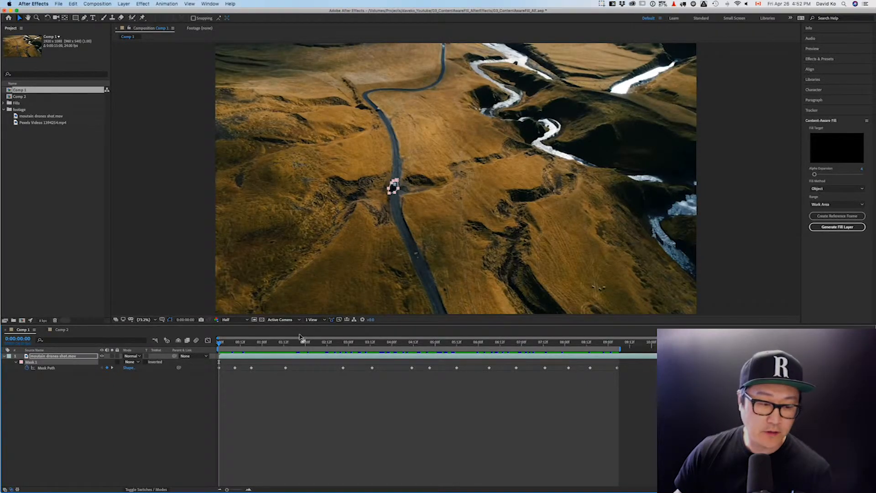
left_click(137, 362)
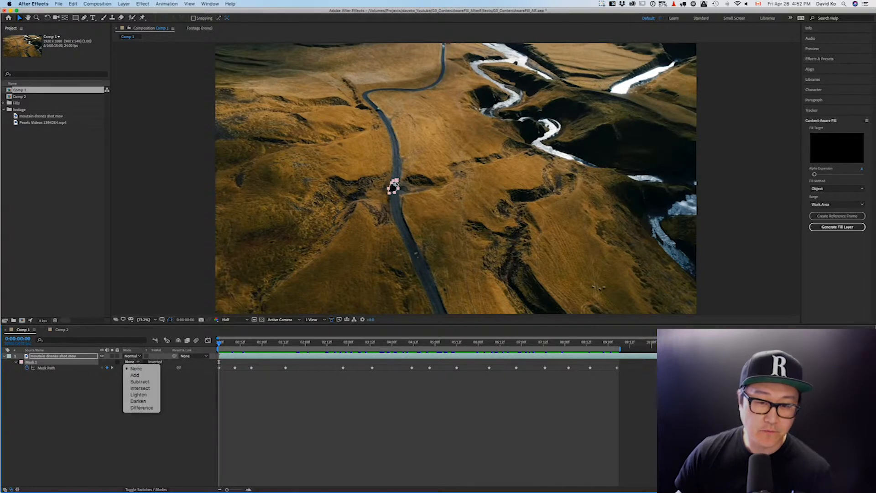
left_click(139, 382)
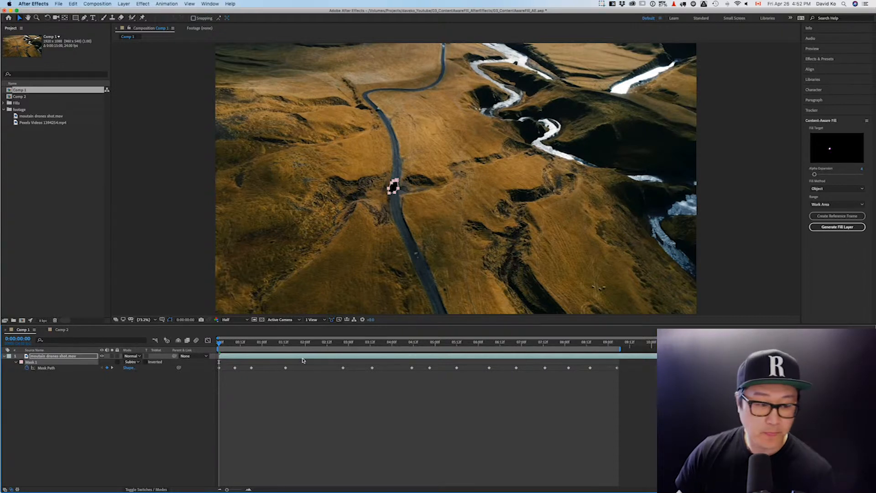
left_click(849, 228)
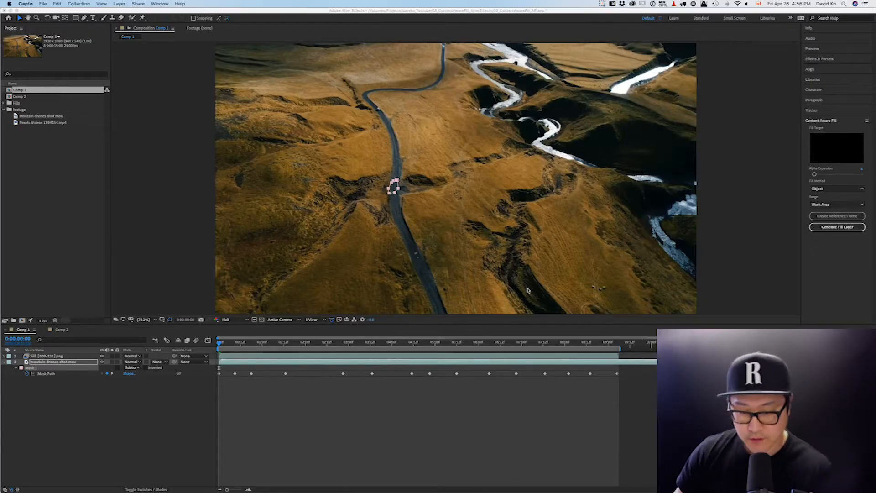
Step: Inspect the generated fill layer, the footage layer and its mask, and preview the vehicle removal
left_click(59, 357)
left_click(58, 357)
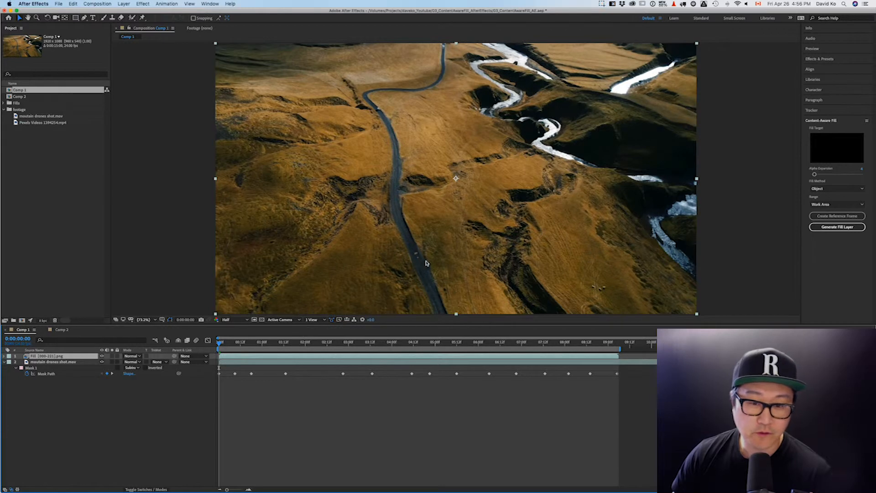
left_click(77, 362)
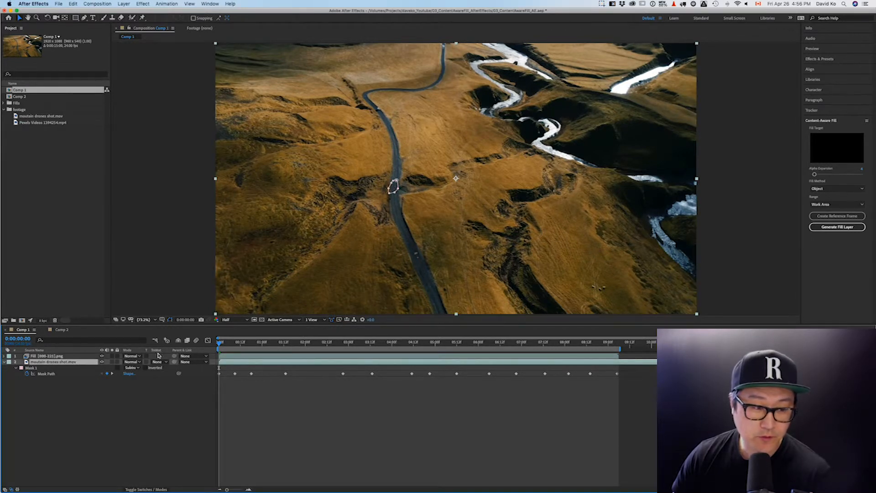
left_click(60, 368)
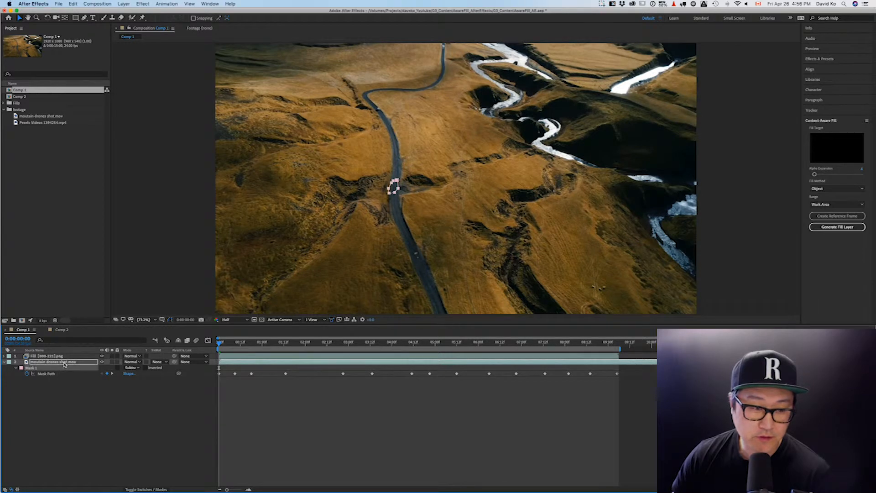
left_click(75, 389)
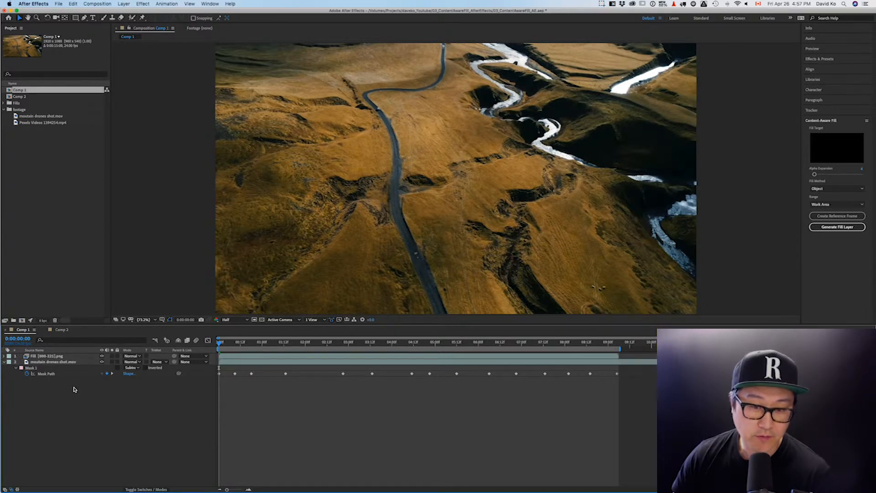
key("KP_0")
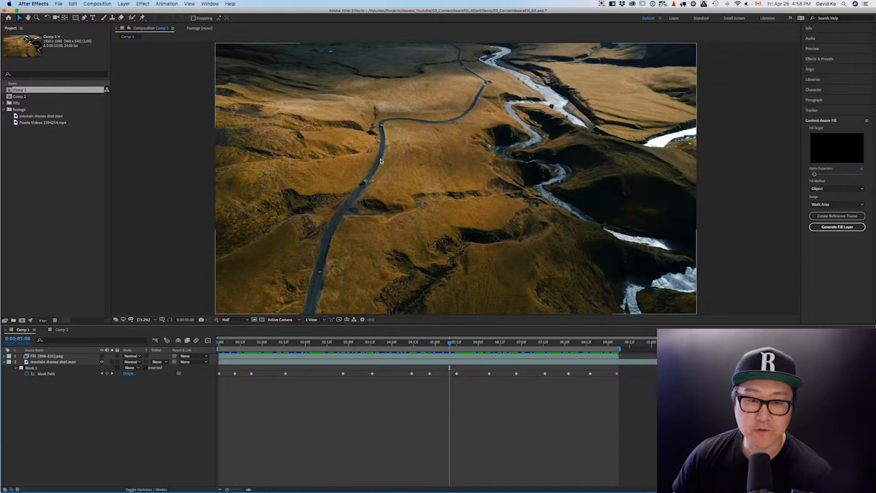
Step: Return to the first frame and select the mountain drone footage layer
left_click_drag(448, 343, 298, 342)
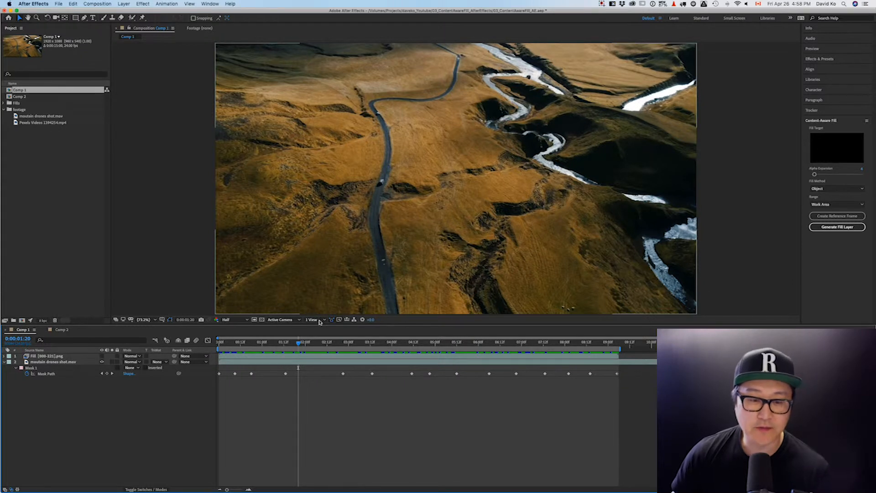
left_click_drag(302, 340, 219, 341)
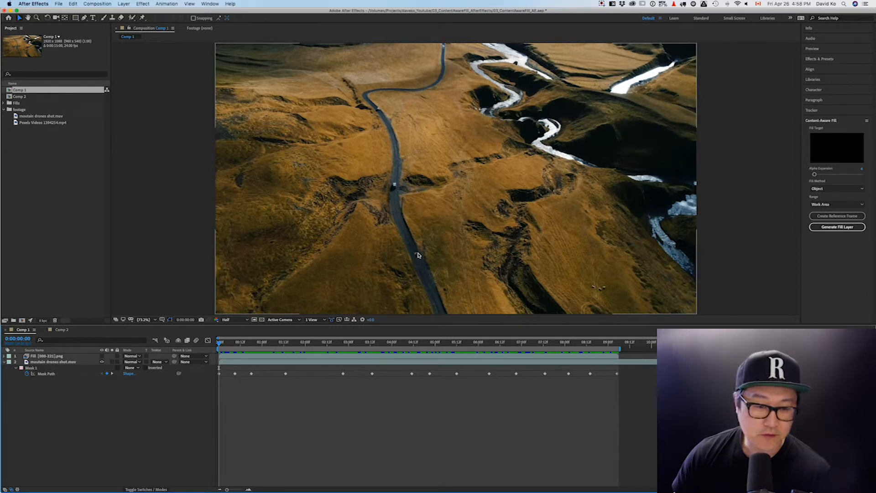
left_click(218, 363)
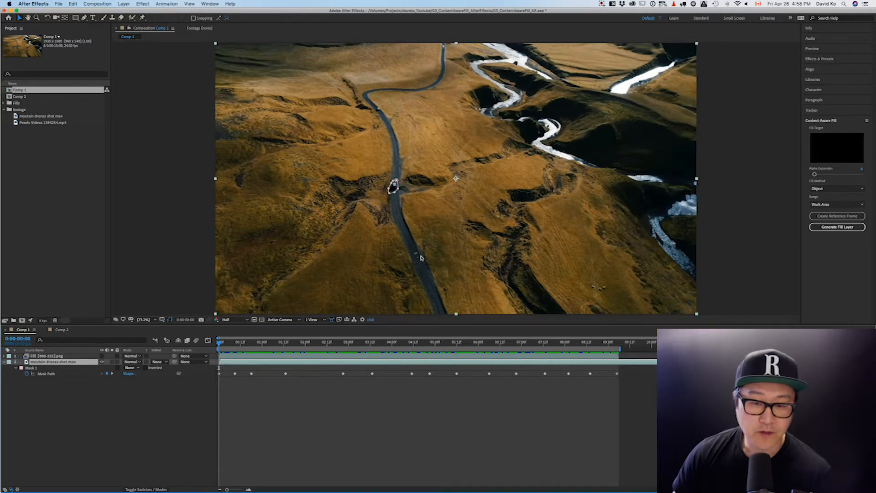
Step: Draw a closed Pen tool mask around the second small object on the road at the first frame and set its mask mode to None
left_click(84, 18)
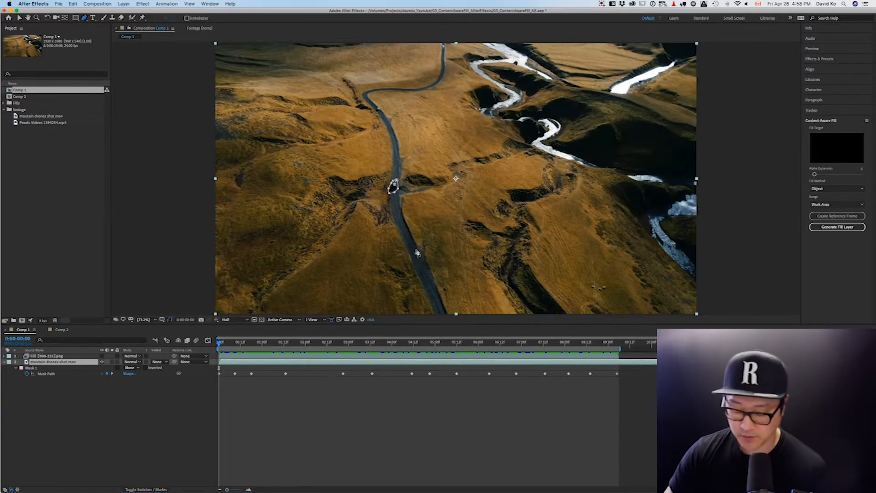
key("super+equal")
key("super+equal")
key("space")
left_click_drag(400, 264, 409, 175)
left_click_drag(425, 257, 403, 199)
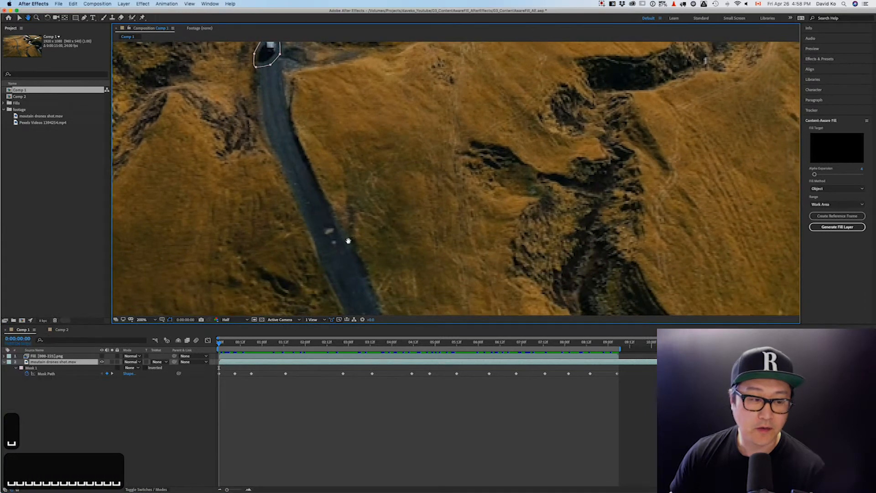
left_click(326, 223)
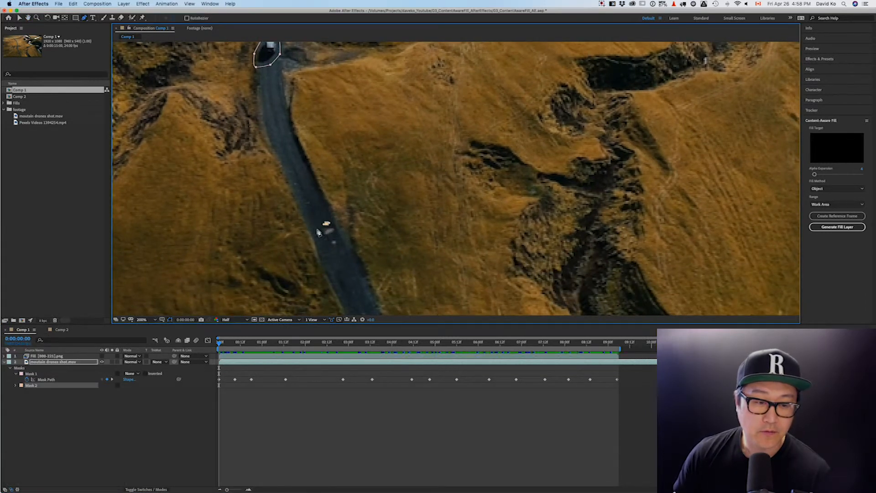
left_click(320, 231)
left_click(324, 243)
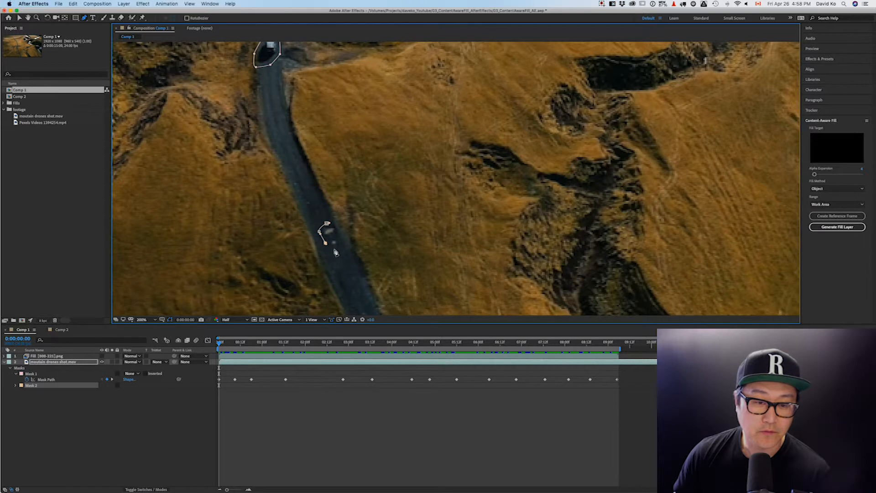
left_click(339, 250)
left_click(340, 240)
left_click(327, 223)
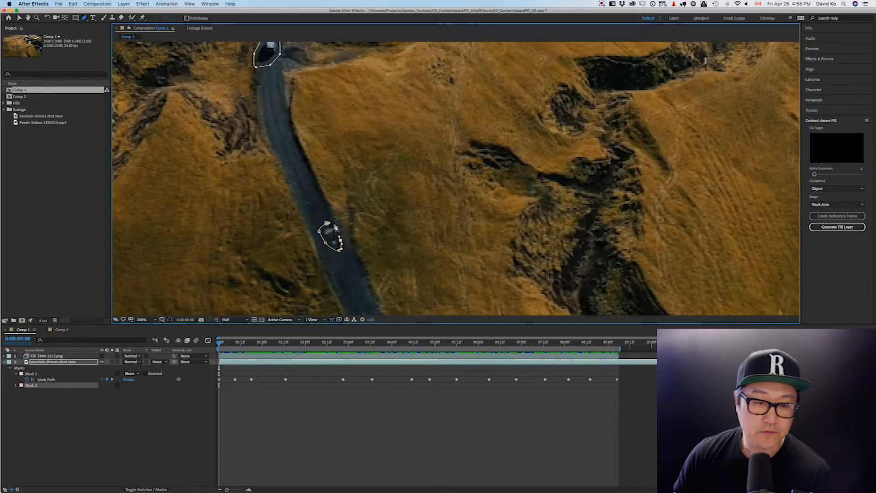
left_click(335, 223)
left_click(327, 223)
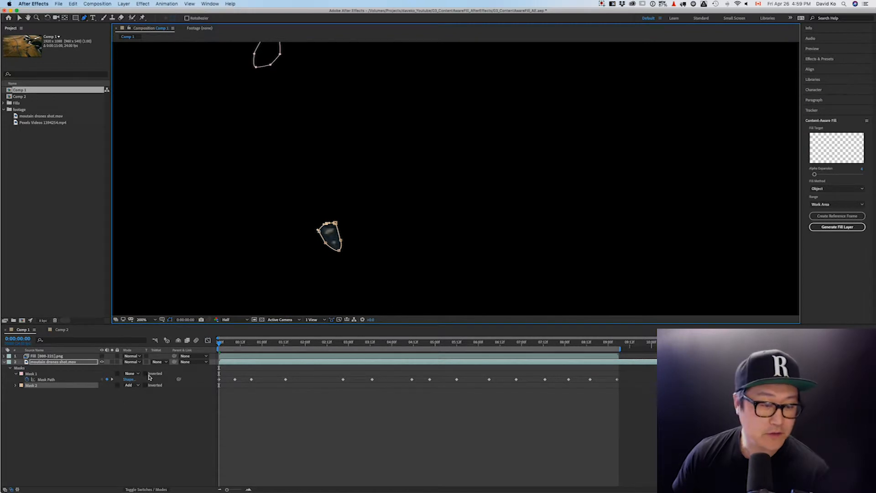
left_click(134, 387)
left_click(132, 383)
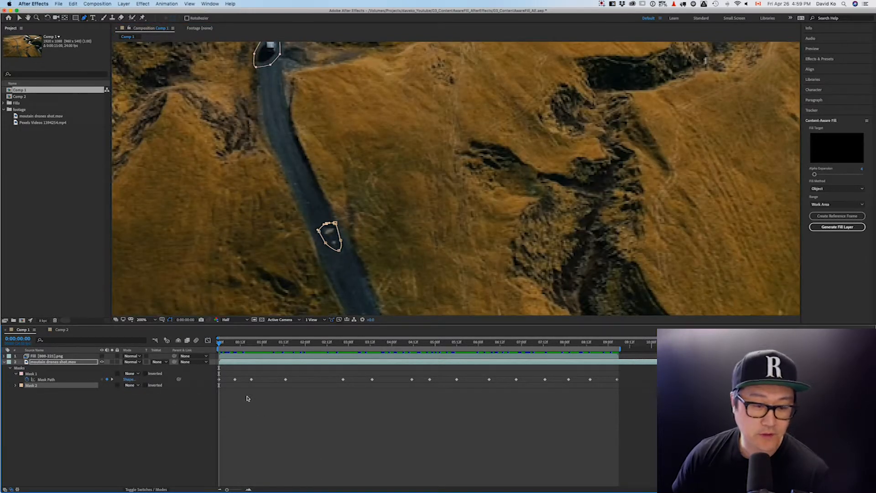
Step: Move the whole Mask 2 over the small road object at 0:00:02:06 and start keyframing its Mask Path
left_click_drag(219, 344, 316, 347)
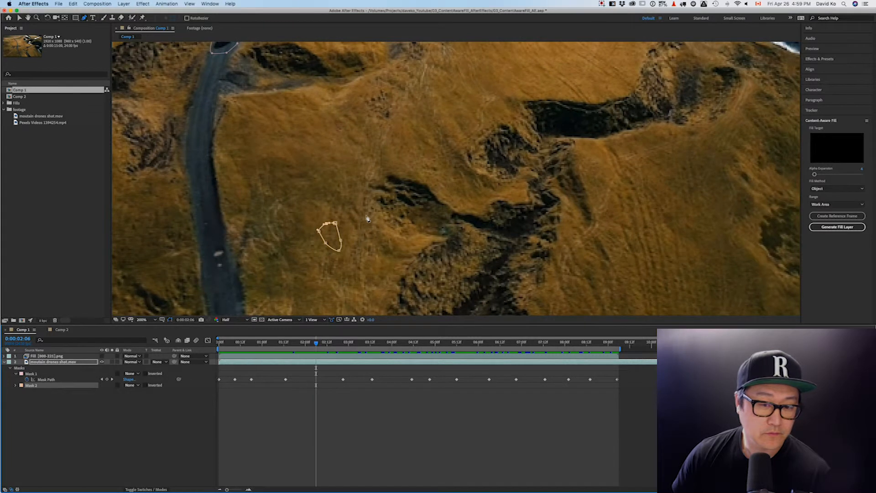
left_click_drag(333, 223, 254, 235)
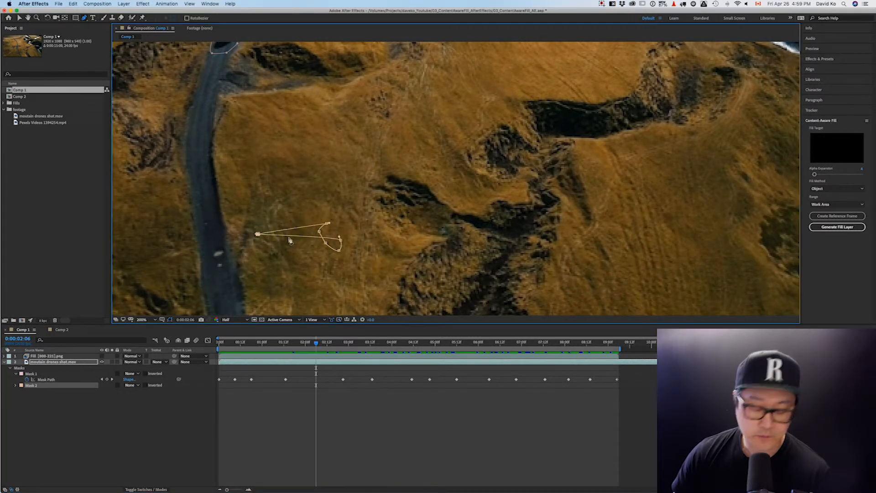
key("super+z")
double_click(337, 225)
left_click_drag(336, 224, 235, 250)
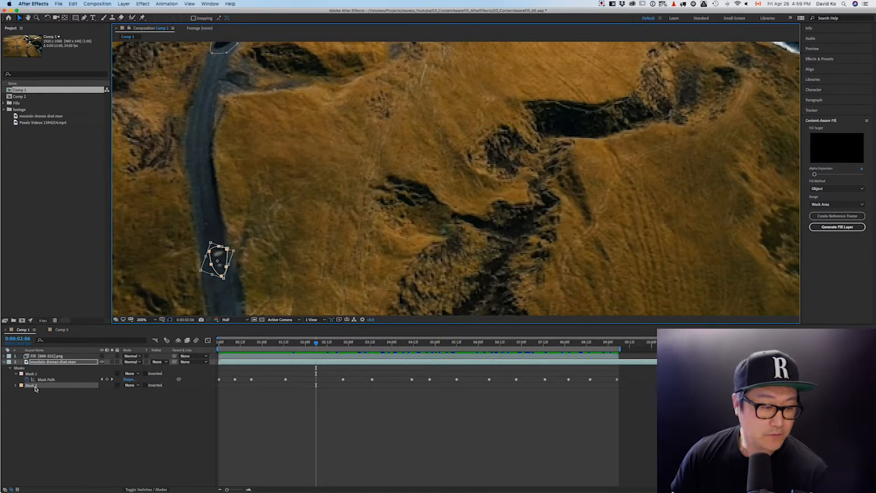
left_click(16, 385)
left_click(27, 391)
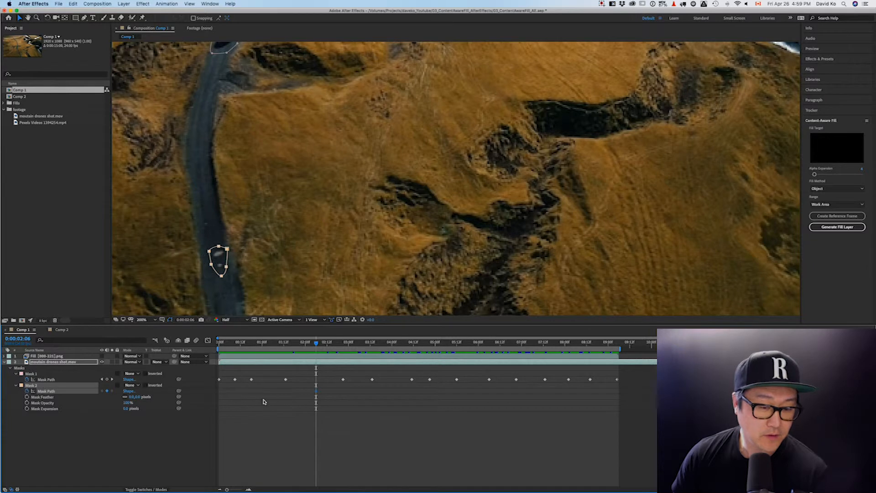
Step: Move Mask 2 back over the small road object at the first frame to keyframe its starting position
left_click_drag(297, 343, 156, 342)
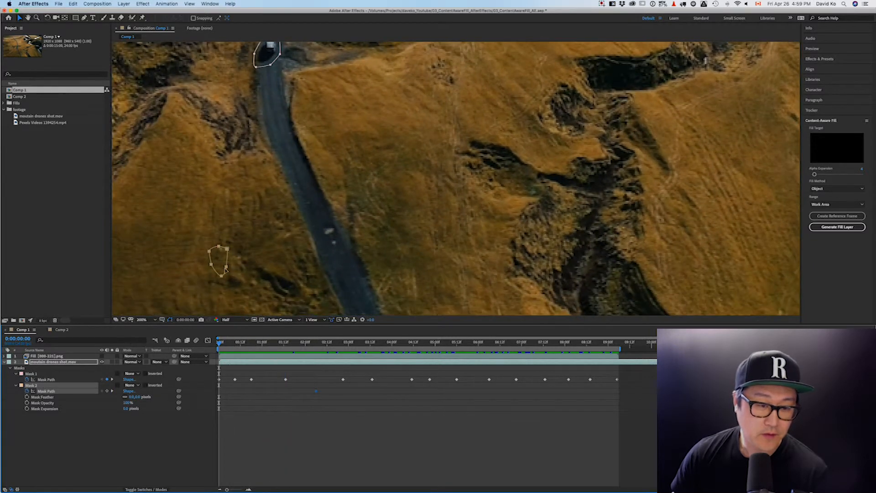
left_click_drag(228, 249, 344, 222)
double_click(227, 248)
Step: Move Mask 2 over the small object at 0:00:04:04 and adjust its shape to fit closely around it
left_click_drag(225, 343, 399, 350)
key("space")
left_click_drag(313, 251, 480, 235)
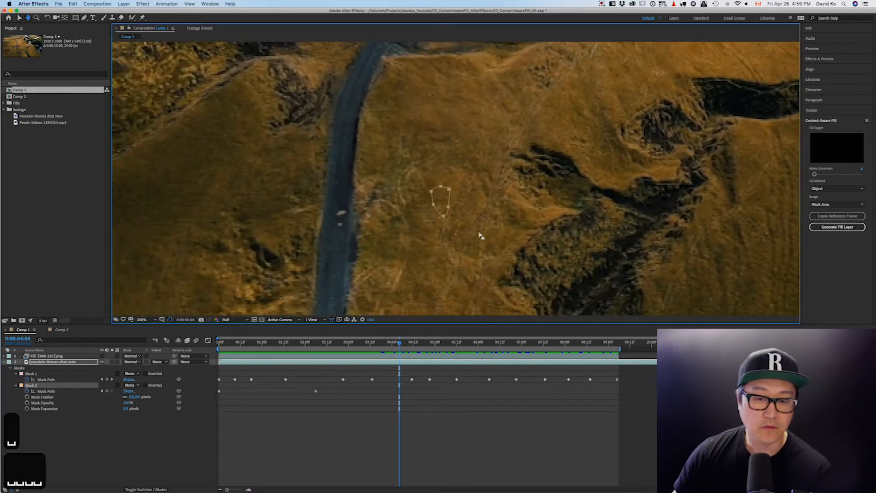
left_click_drag(446, 191, 347, 208)
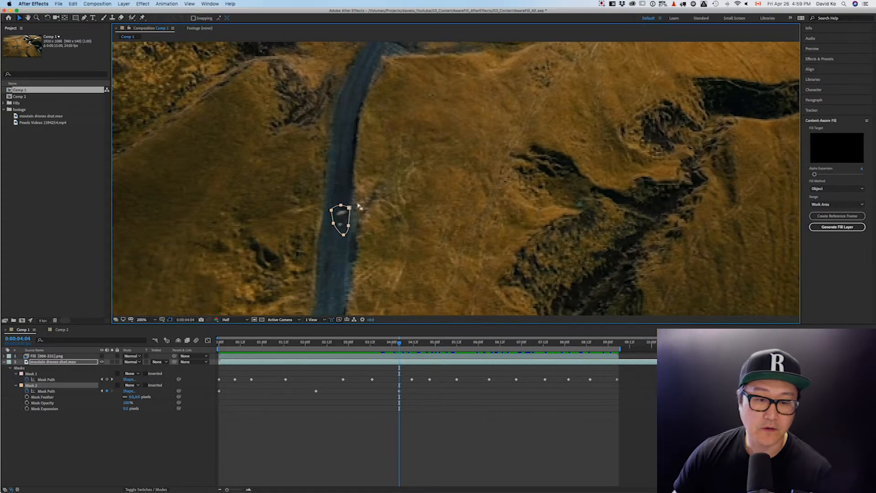
left_click_drag(357, 205, 358, 206)
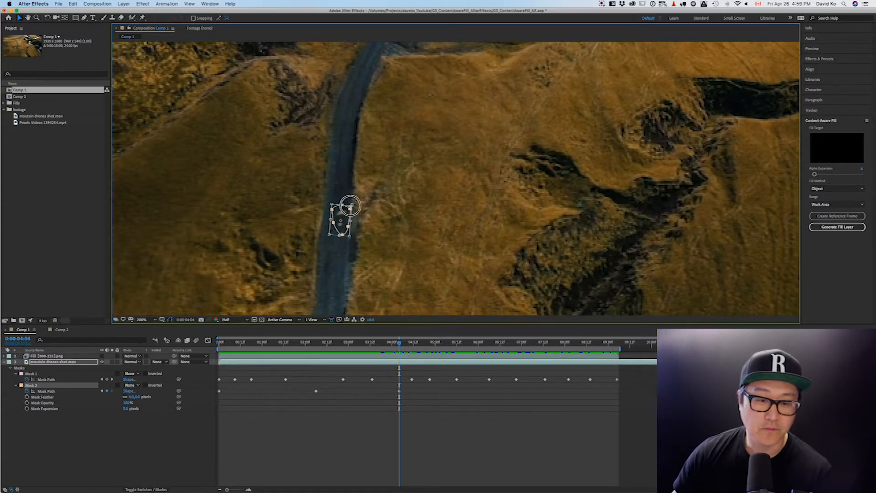
left_click_drag(350, 206, 352, 208)
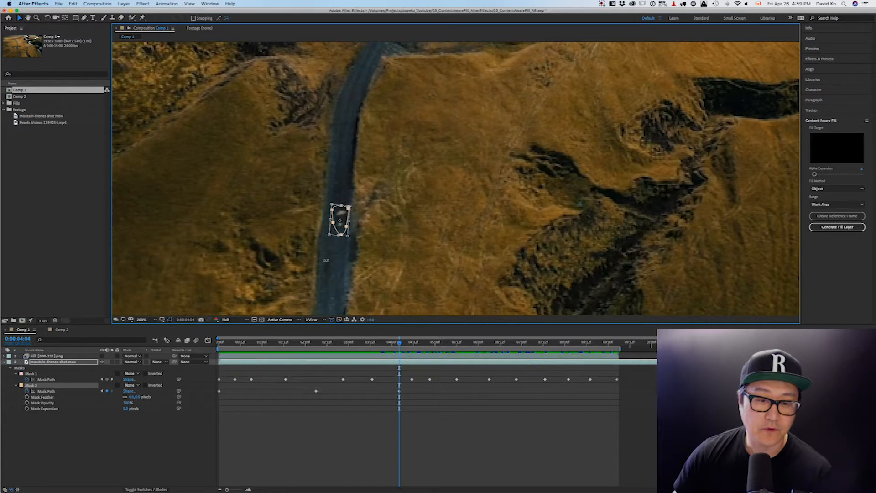
left_click_drag(330, 235, 332, 235)
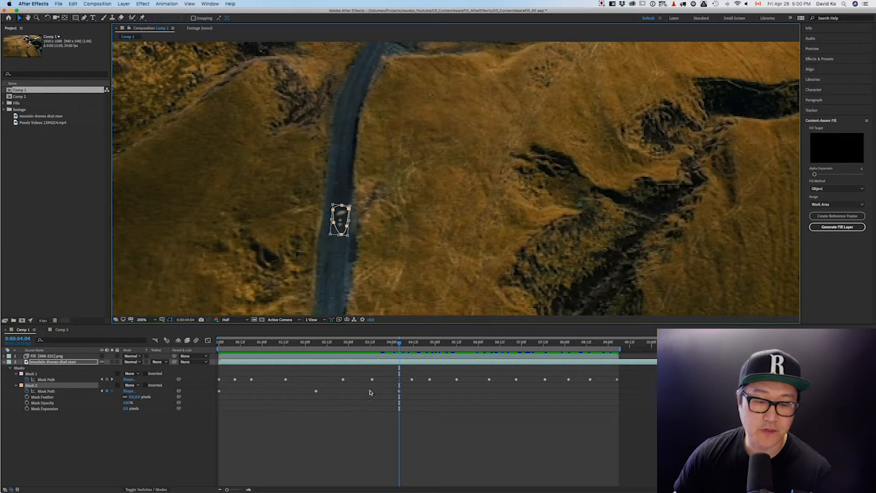
Step: Move Mask 2 over the small object at 0:00:06:02 and rotate it slightly clockwise to follow the road
left_click_drag(400, 345, 481, 346)
left_click_drag(341, 208, 247, 224)
double_click(262, 223)
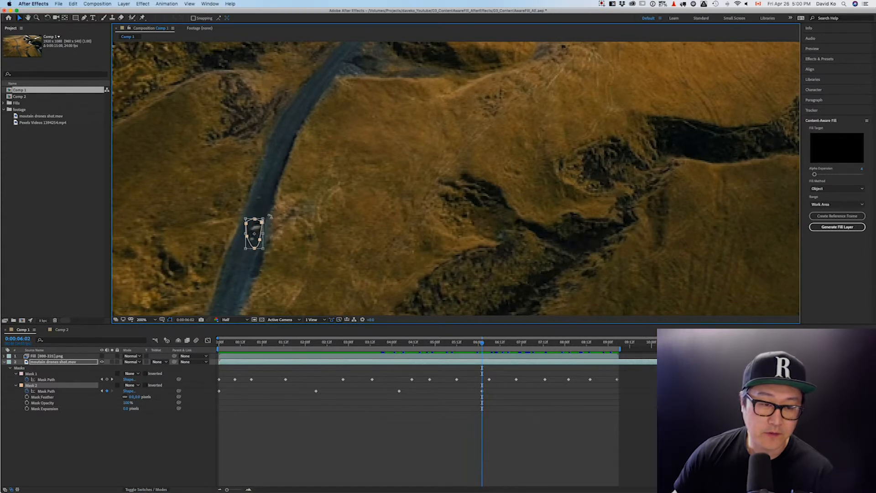
left_click_drag(271, 219, 272, 223)
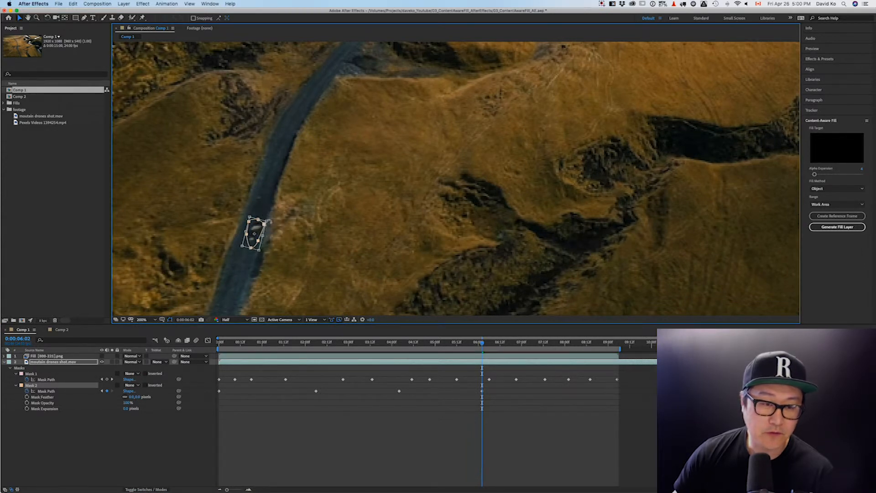
left_click(266, 225)
left_click_drag(266, 225, 266, 225)
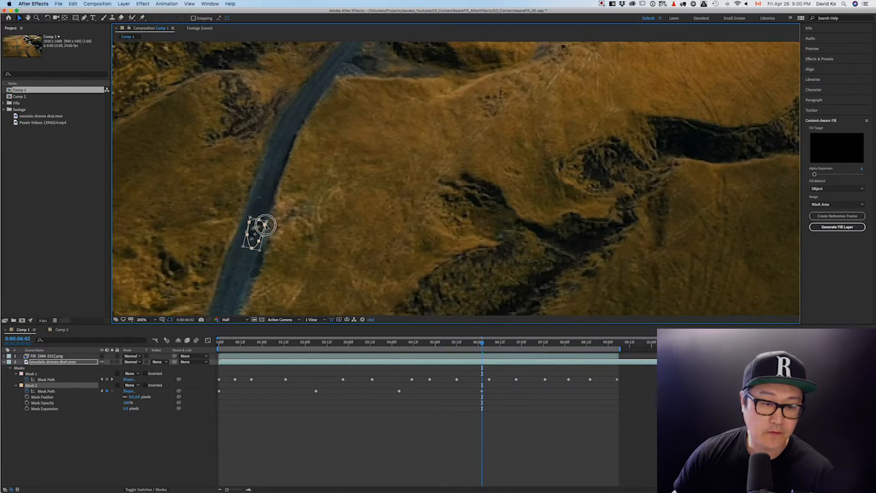
Step: Move Mask 2 over the small object at 0:00:07:23 and rotate it to match the object's angle
key("space")
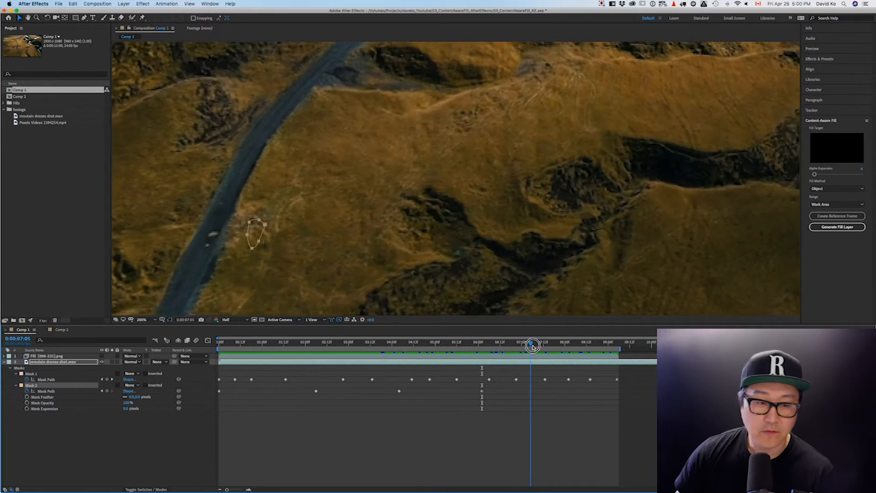
key("space")
left_click_drag(343, 273, 412, 227)
left_click_drag(401, 170, 310, 185)
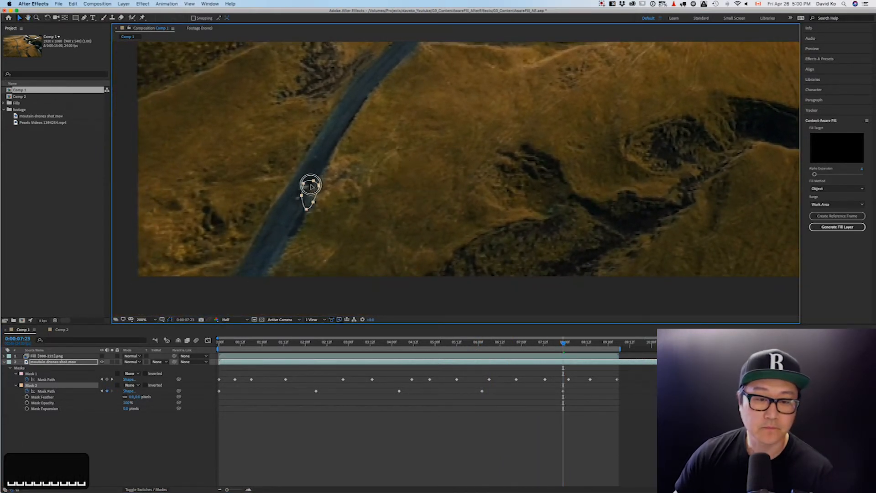
double_click(313, 182)
mouse_move(323, 178)
left_mouse_down()
mouse_move(313, 187)
mouse_move(320, 184)
left_mouse_up()
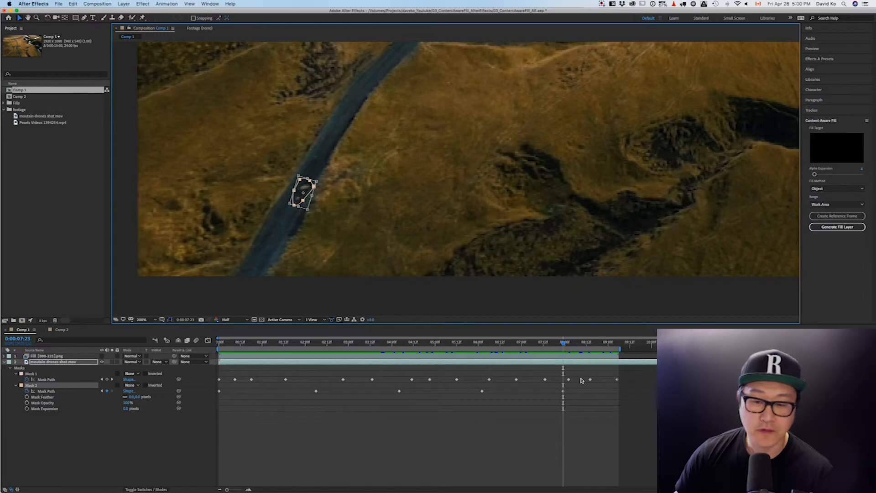
Step: Place Mask 2 over the small object at 0:00:09:05 and fine-tune its size and position
left_click_drag(565, 345, 618, 347)
left_click_drag(272, 213, 327, 196)
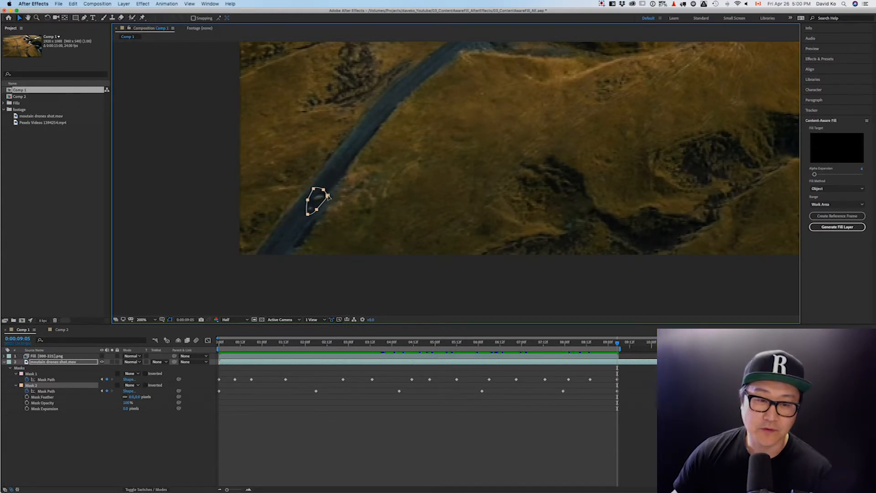
left_click_drag(328, 196, 330, 196)
double_click(328, 197)
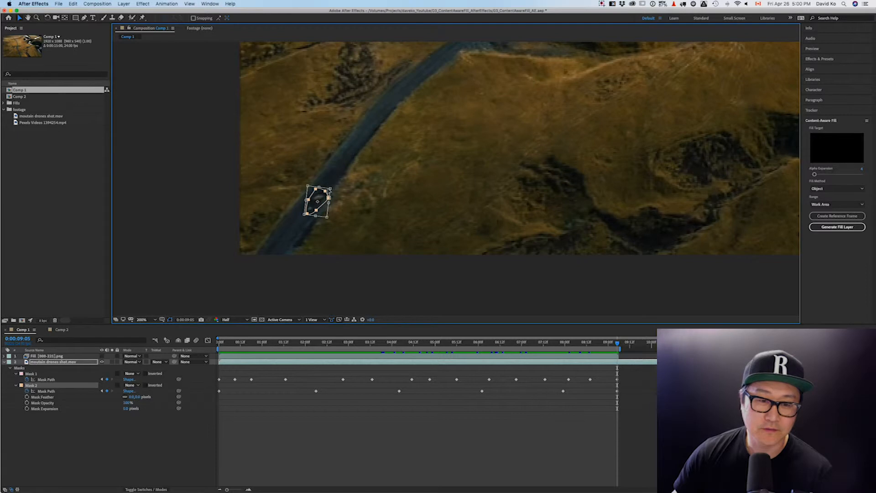
left_click_drag(307, 185, 307, 186)
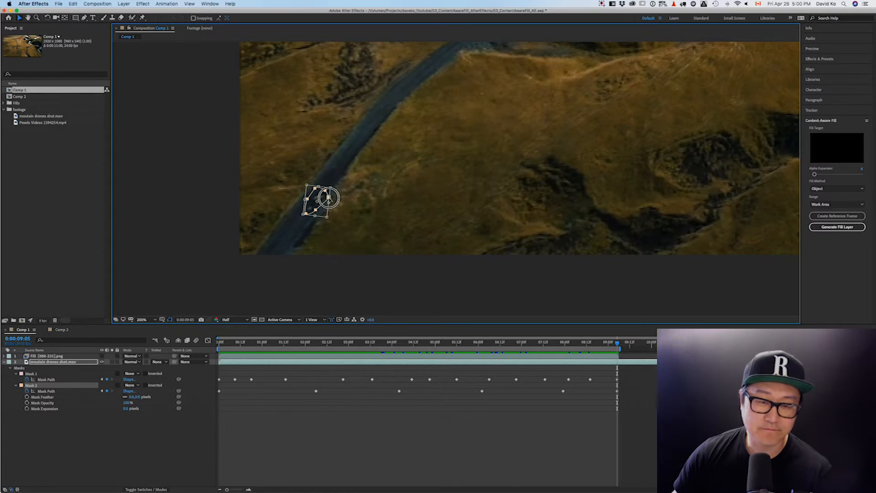
left_click_drag(328, 198, 328, 198)
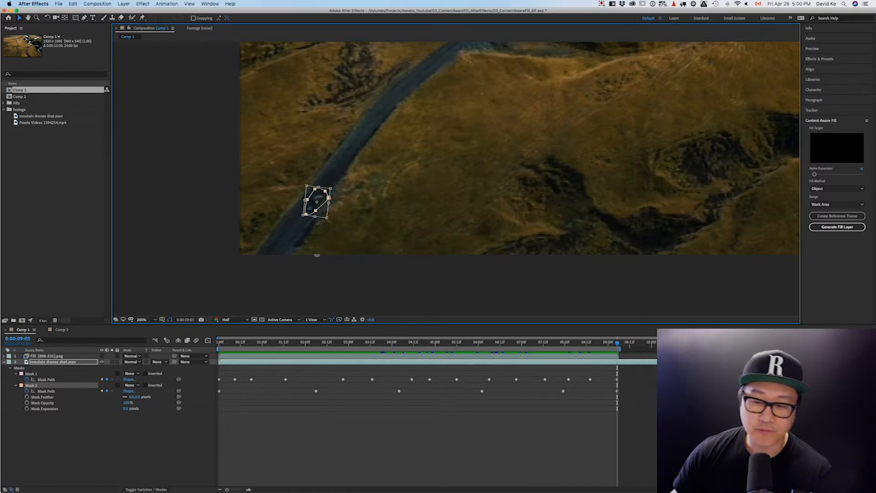
Step: Refit Mask 2 around the small object at 0:00:08:14
left_click_drag(617, 344, 589, 344)
double_click(370, 179)
mouse_move(371, 181)
left_mouse_down()
mouse_move(362, 185)
mouse_move(373, 180)
left_mouse_up()
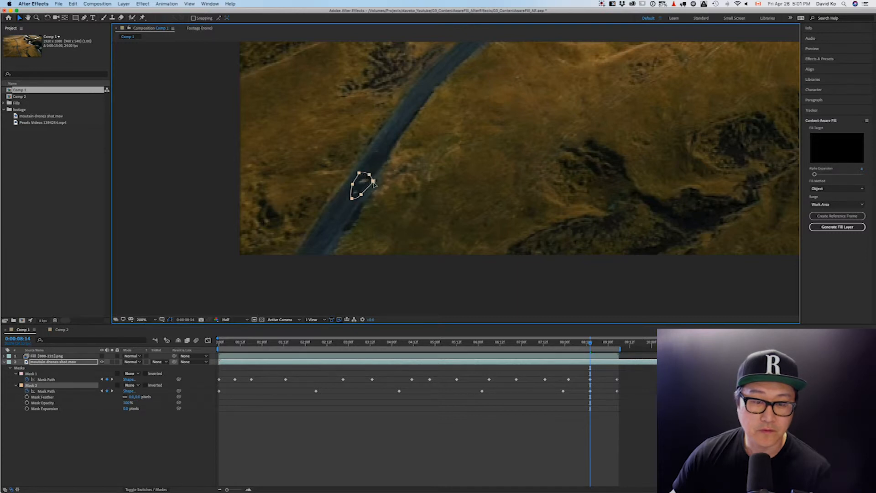
Step: Nudge Mask 2 back over the small object at 0:00:07:07 and at 0:00:06:14
left_click_drag(588, 343, 535, 343)
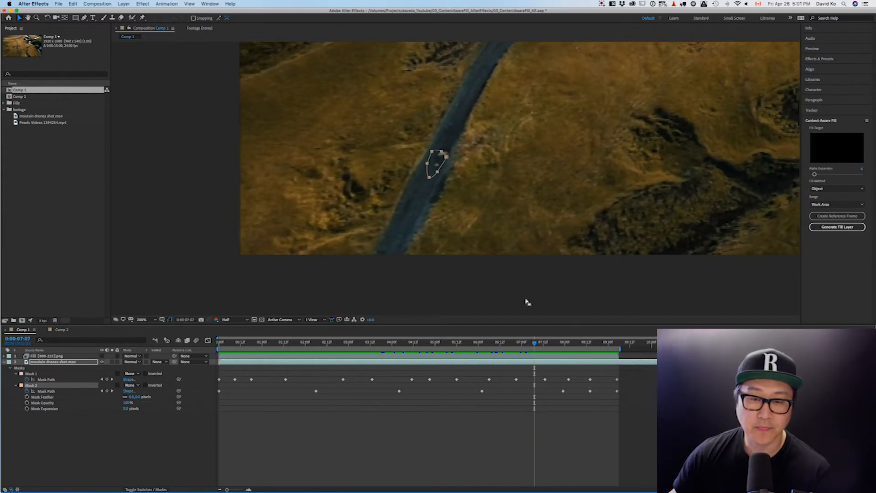
left_click_drag(441, 152, 445, 149)
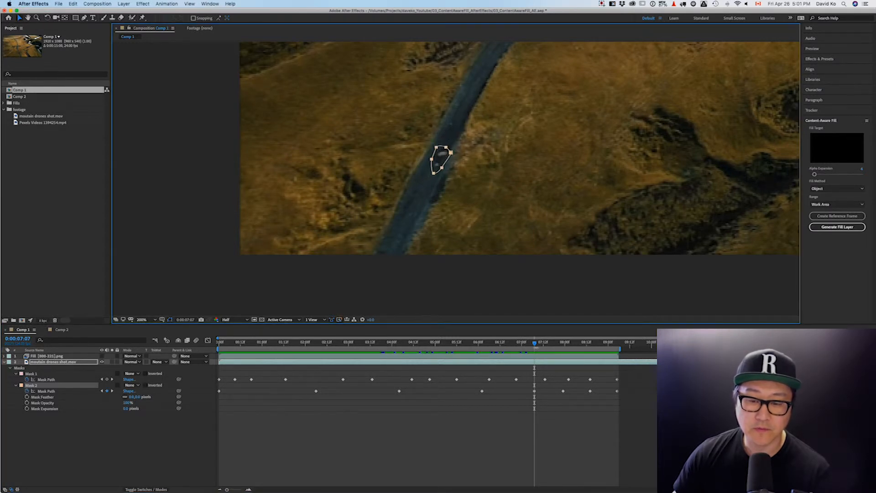
left_click_drag(535, 346, 504, 343)
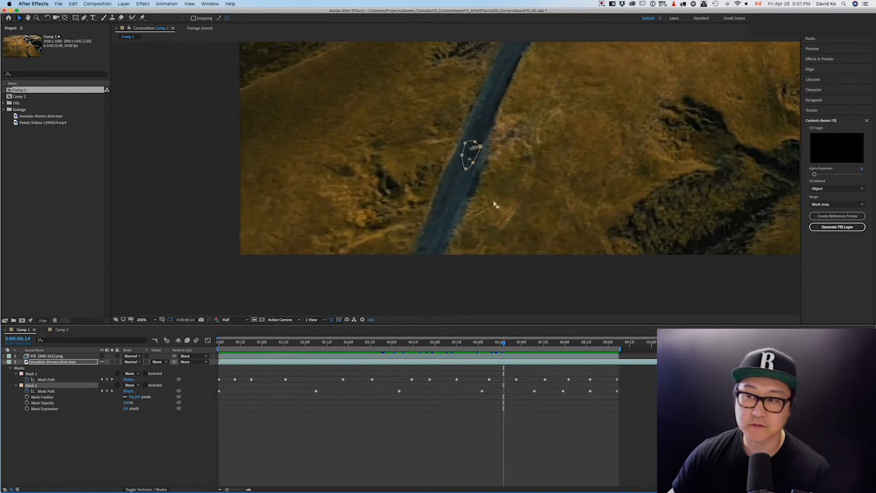
left_click_drag(481, 147, 484, 145)
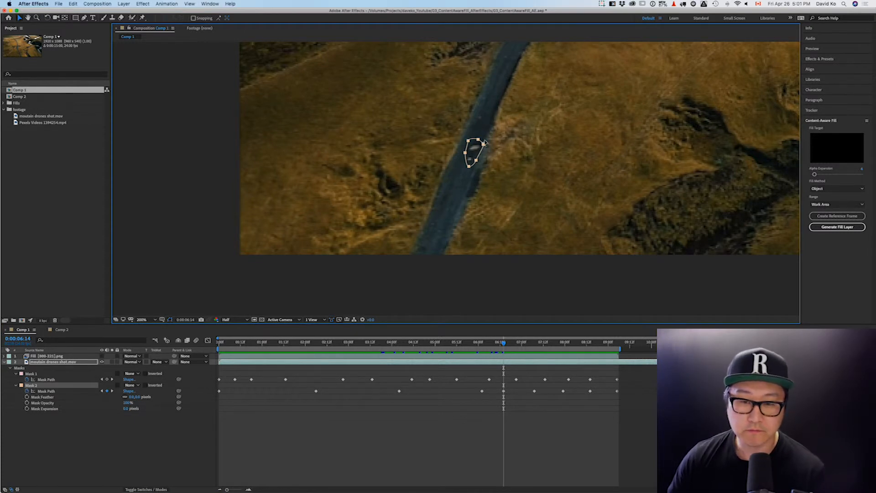
Step: Set Mask 2's mode to Subtract at 0:00:00:00 and create a Content-Aware Fill reference frame from that frame in Photoshop
left_click_drag(506, 343, 208, 340)
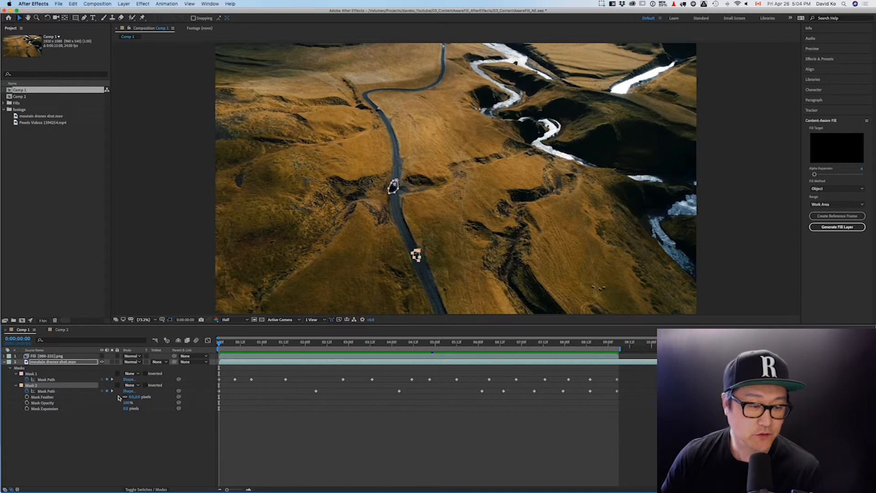
left_click(131, 385)
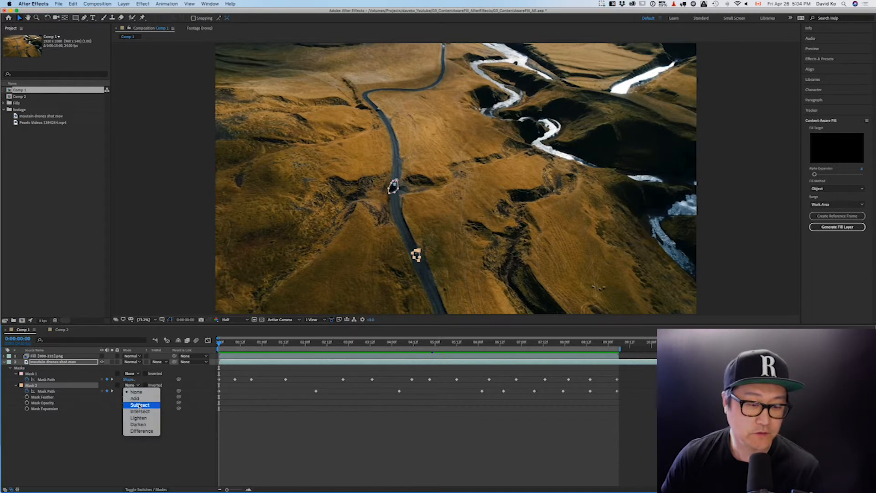
left_click(136, 398)
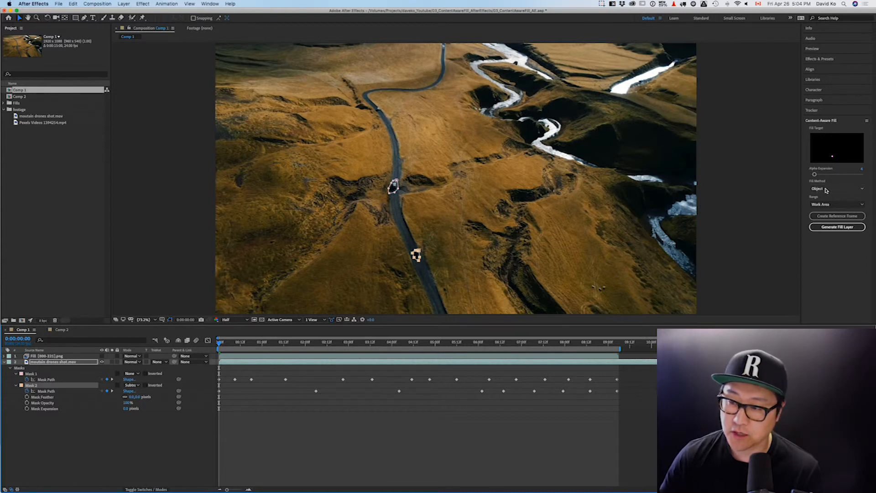
left_click(838, 217)
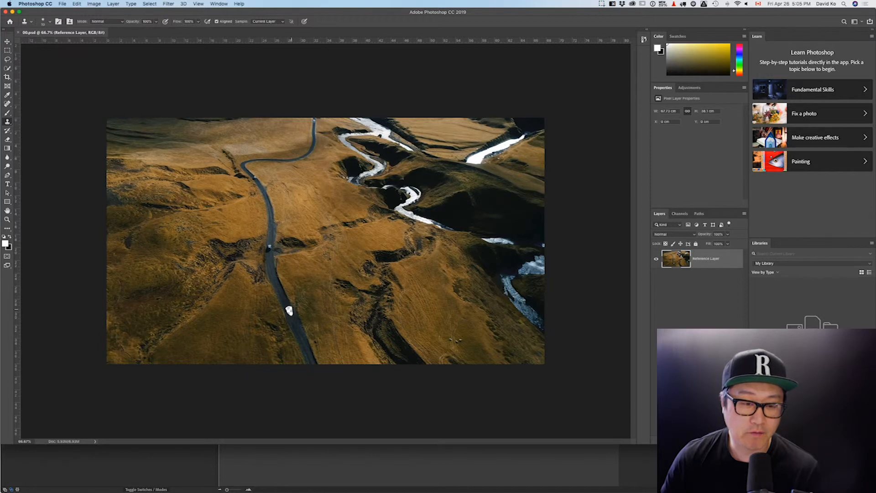
Step: Add a new empty layer and place it below the Reference Layer in 00.psd
key("super+equal")
key("super+equal")
key("super+equal")
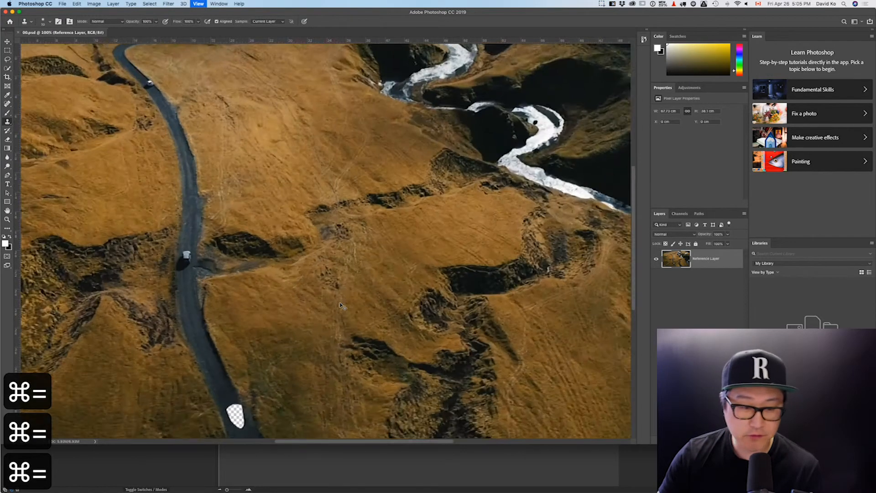
left_click_drag(330, 312, 394, 213)
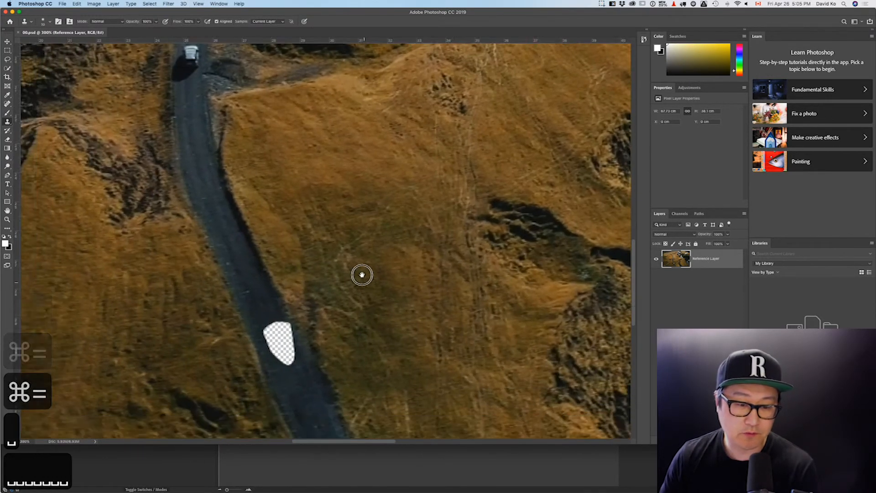
left_click_drag(362, 276, 357, 258)
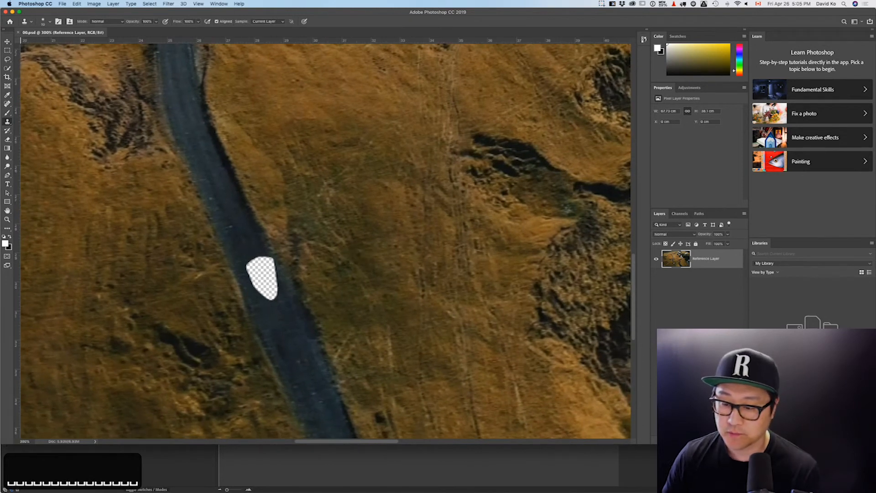
left_click(728, 438)
left_click_drag(710, 266, 717, 317)
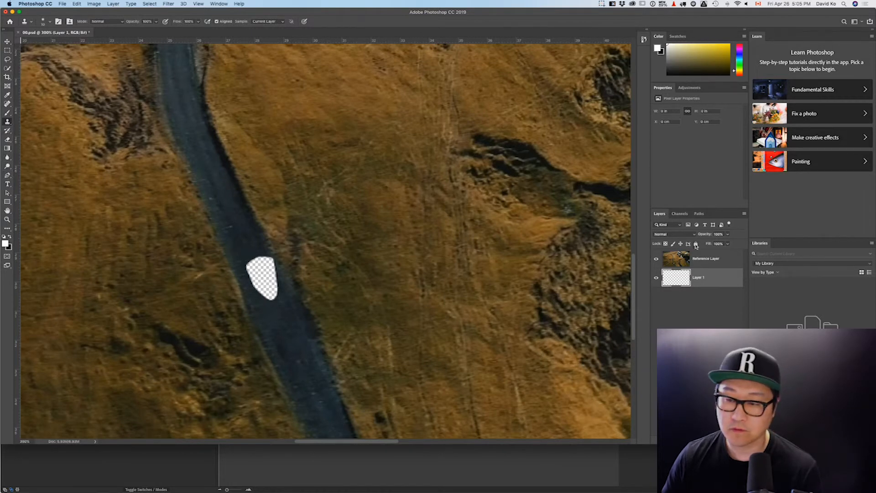
Step: Clone nearby road texture from the Reference Layer onto Layer 1 to cover the upper part of the transparent hole
left_click(681, 259)
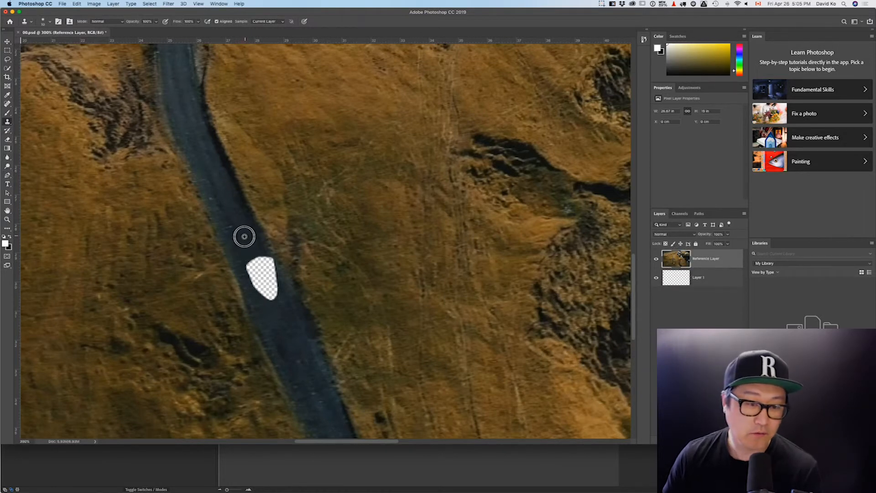
left_click(682, 277)
mouse_move(265, 259)
left_mouse_down()
mouse_move(262, 270)
mouse_move(260, 255)
left_mouse_up()
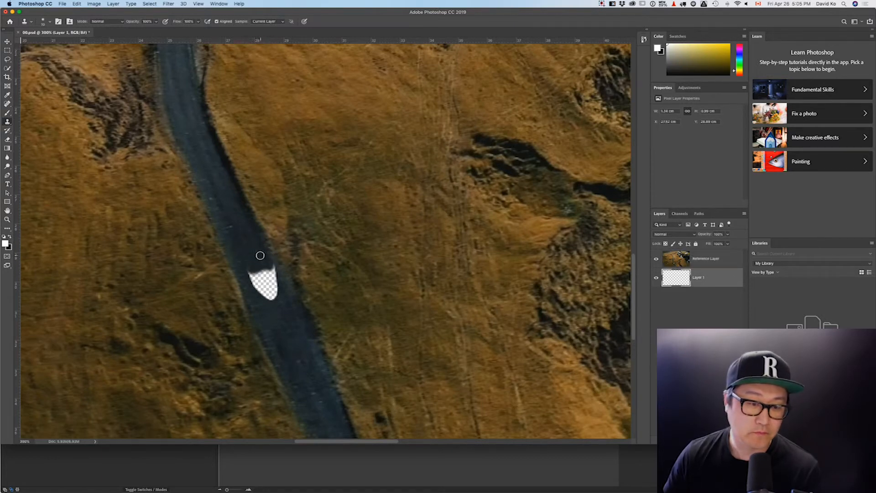
key("super+z")
key("super+z")
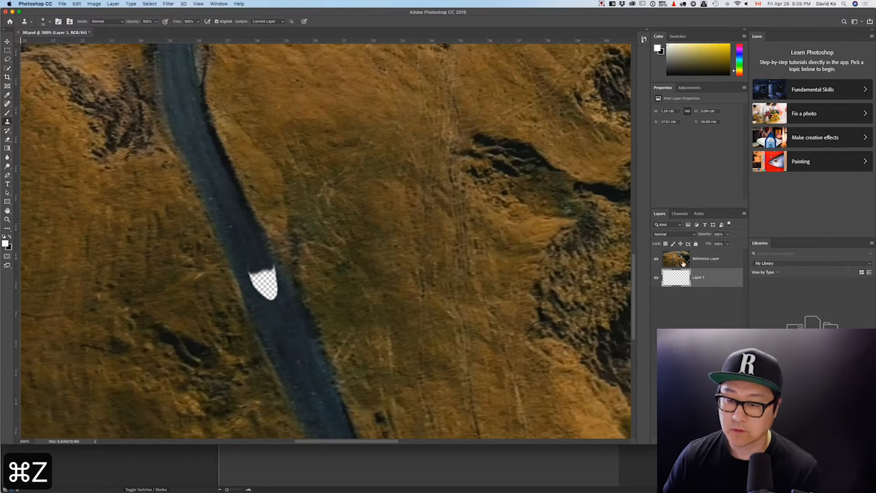
Step: Clone more road texture onto Layer 1 until the rest of the transparent hole in the road is filled
left_click(680, 259)
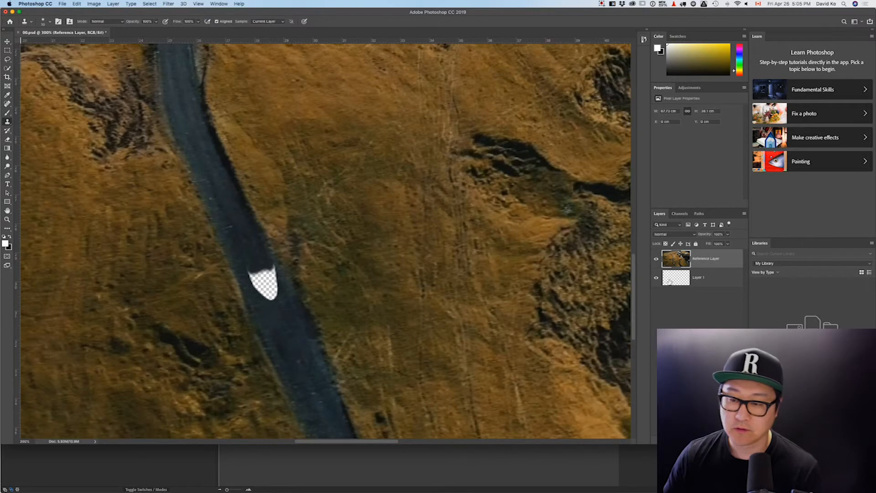
left_click(684, 277)
left_click_drag(274, 295, 258, 284)
key("super+z")
left_click(685, 277)
left_click(252, 279)
key("super+z")
left_click(684, 277)
mouse_move(260, 279)
left_mouse_down()
mouse_move(272, 274)
mouse_move(250, 273)
left_mouse_up()
key("alt+]")
left_click(280, 303, "alt")
key("alt+[")
key("alt+]")
key("alt+[")
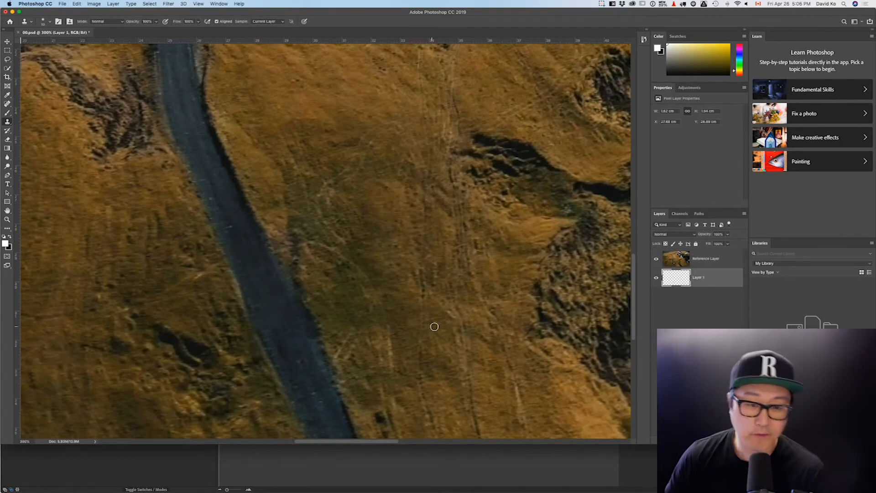
Step: Save the retouched reference frame 00.psd and switch back to After Effects
key("super+s")
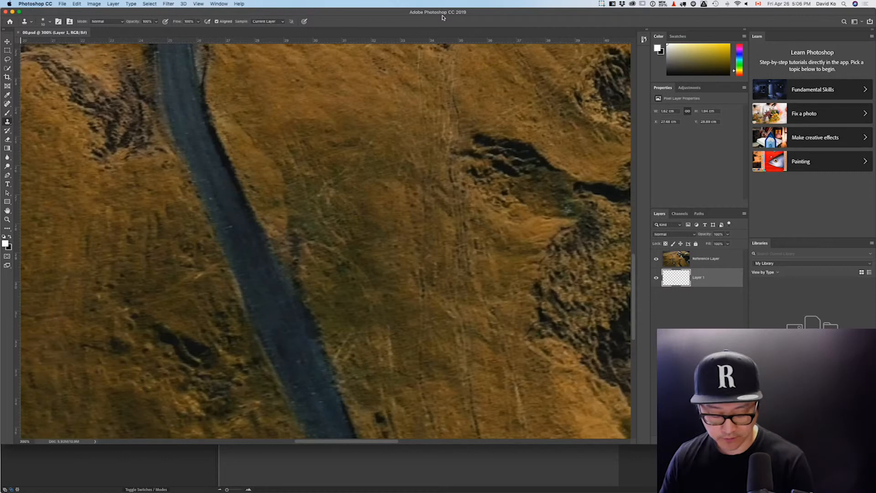
key("super+Tab")
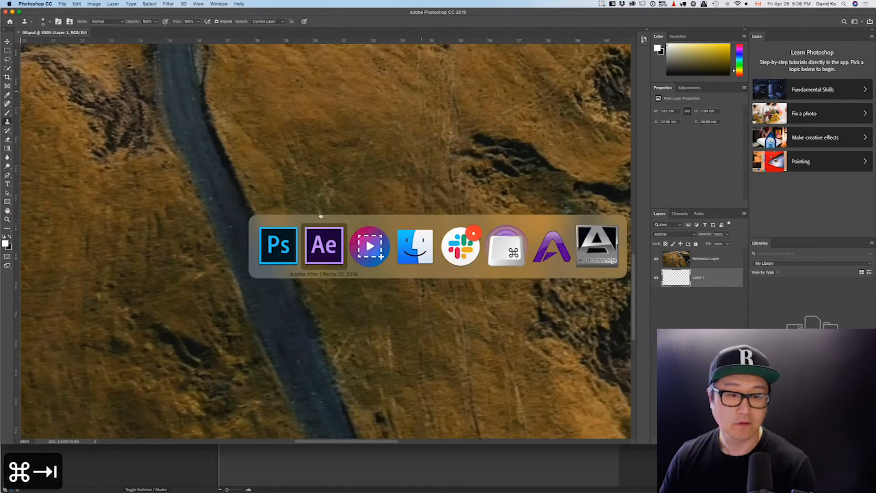
left_click(312, 246)
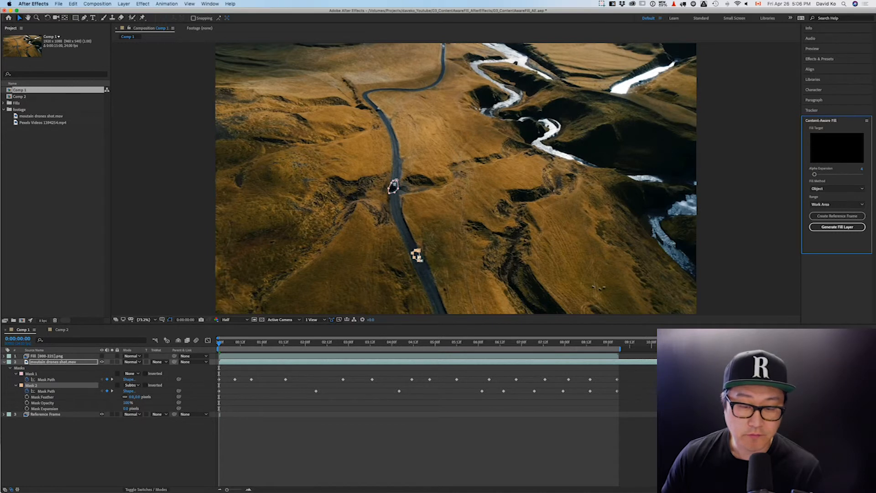
Step: Check the retouched road inside Mask 2 and generate a fill layer using the Object fill method over the work area
key("super+equal")
key("super+equal")
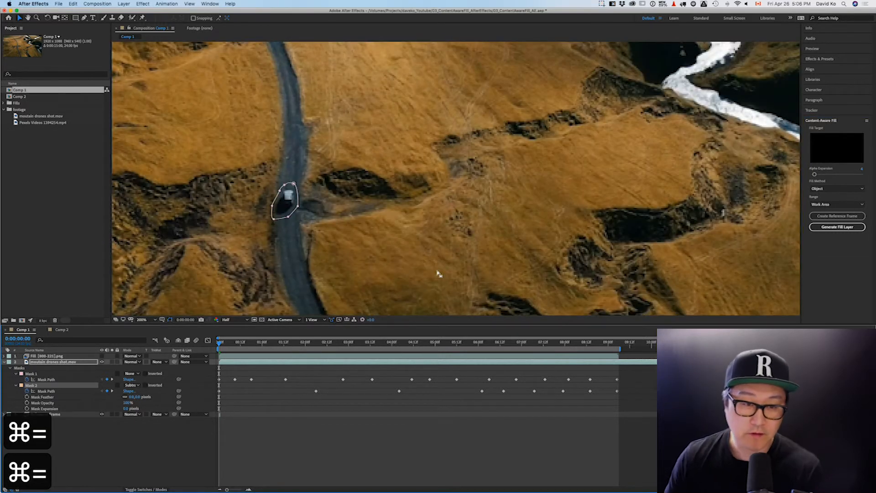
left_click_drag(359, 254, 394, 103)
left_click_drag(422, 216, 406, 202)
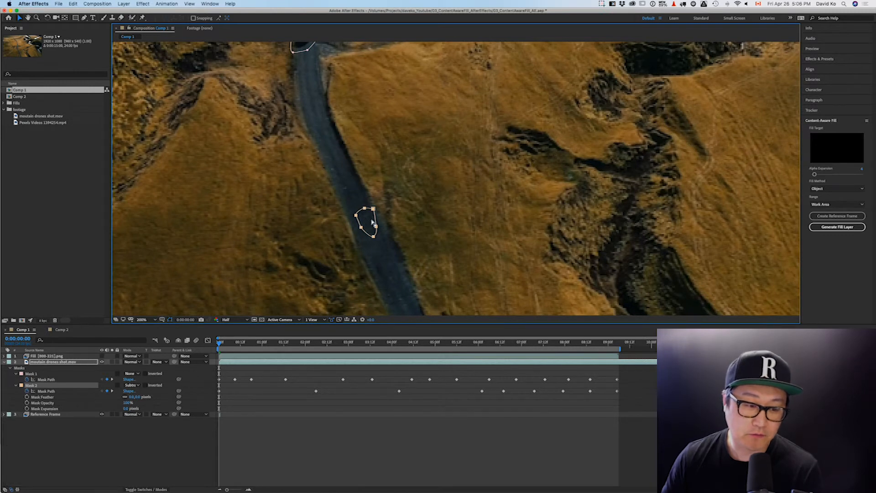
left_click_drag(220, 343, 216, 344)
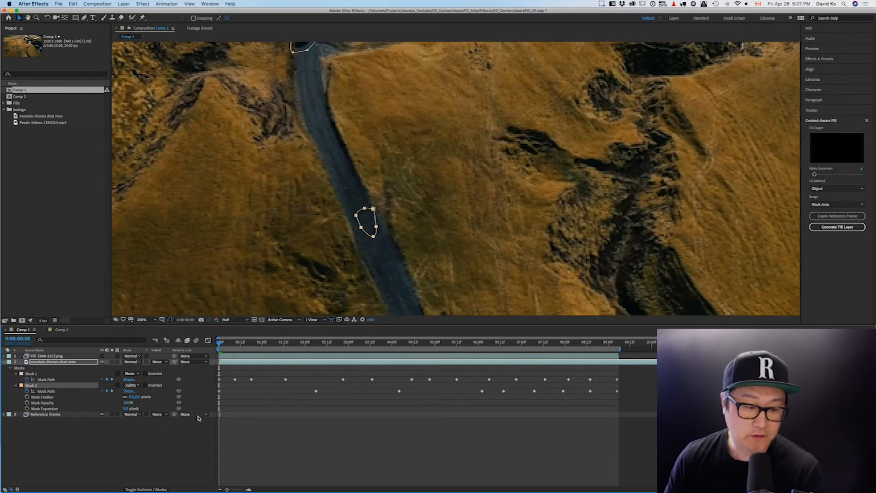
left_click(847, 228)
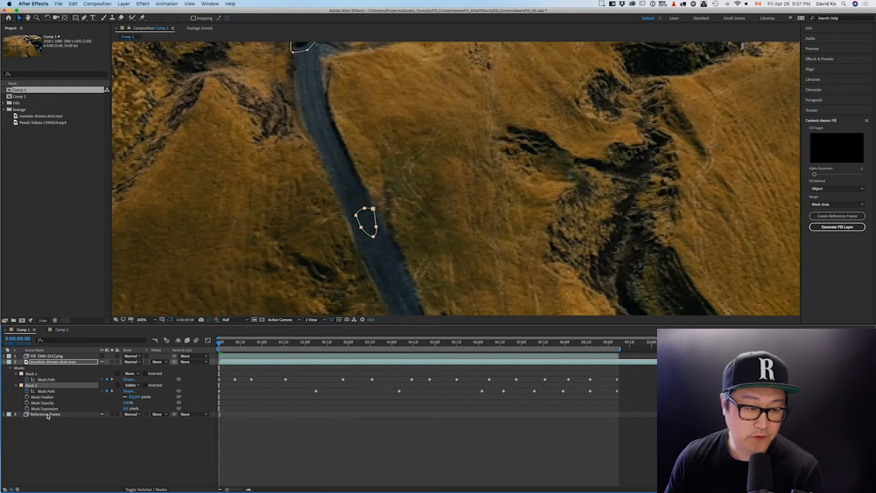
left_click(836, 227)
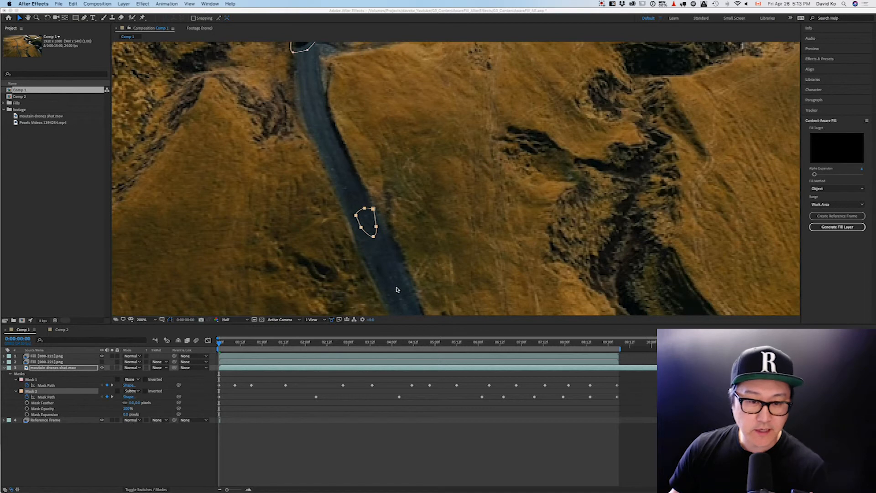
Step: Scrub and preview the composition from its start, fitted to the viewer, to check the new fill on the road
left_click(220, 344)
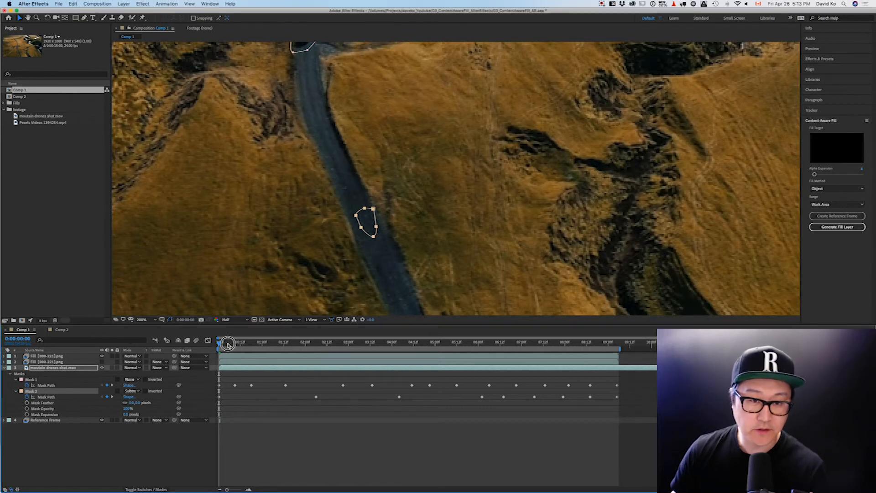
left_click_drag(220, 343, 250, 346)
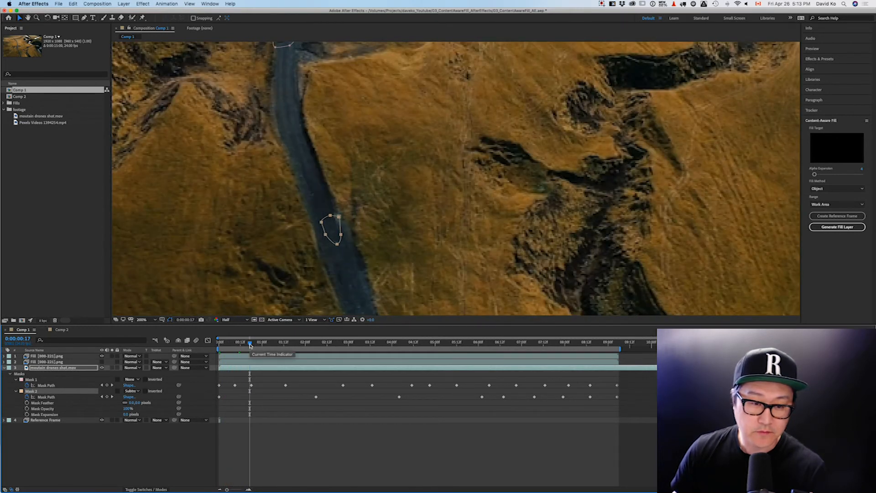
key("super+minus")
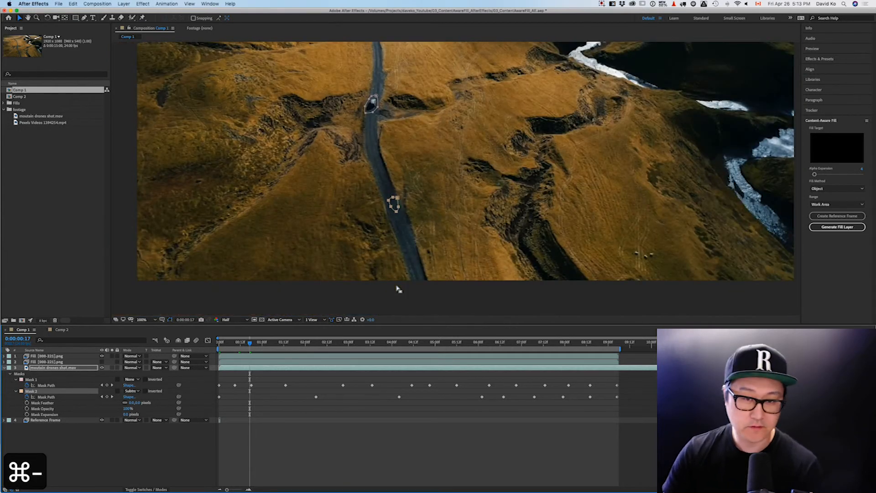
key("super+minus")
key("KP_0")
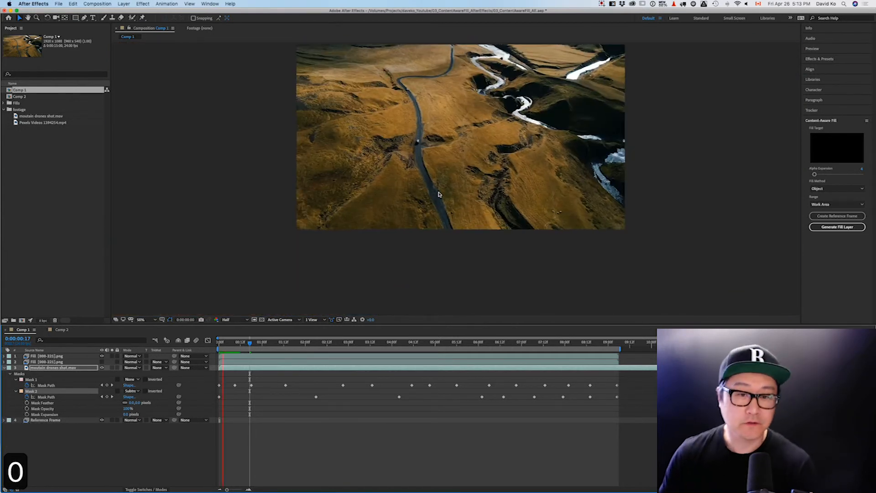
left_click(155, 319)
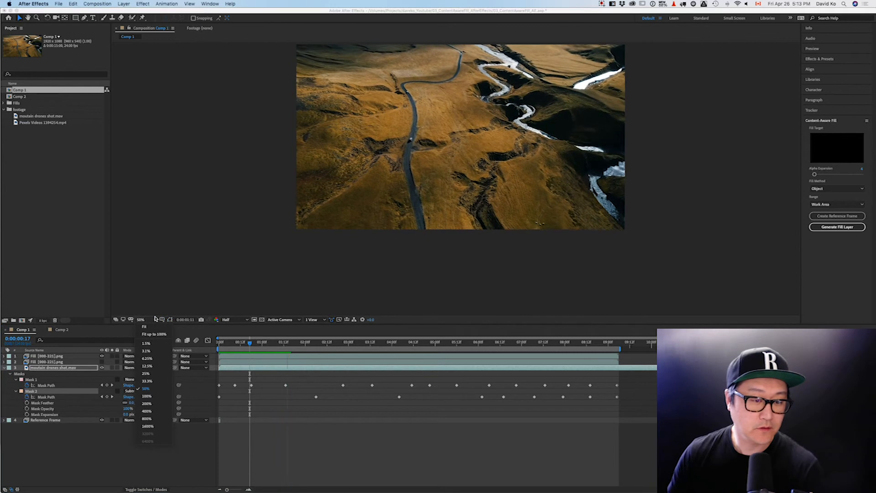
left_click(147, 326)
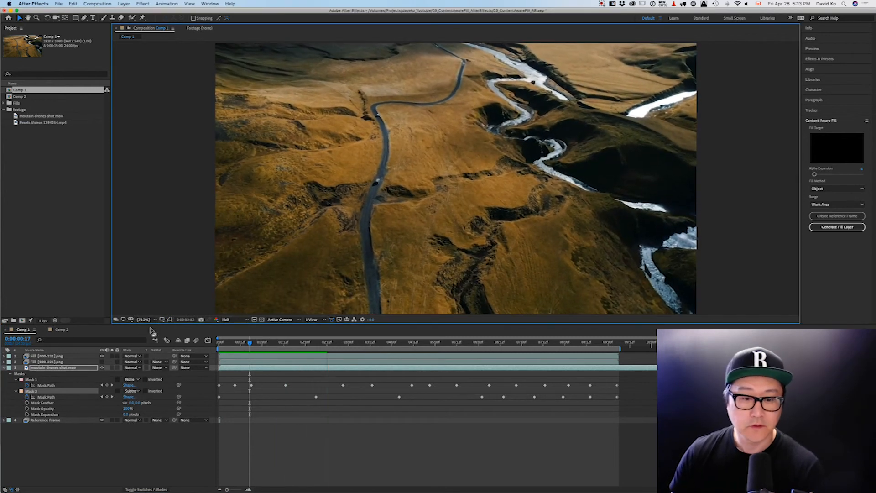